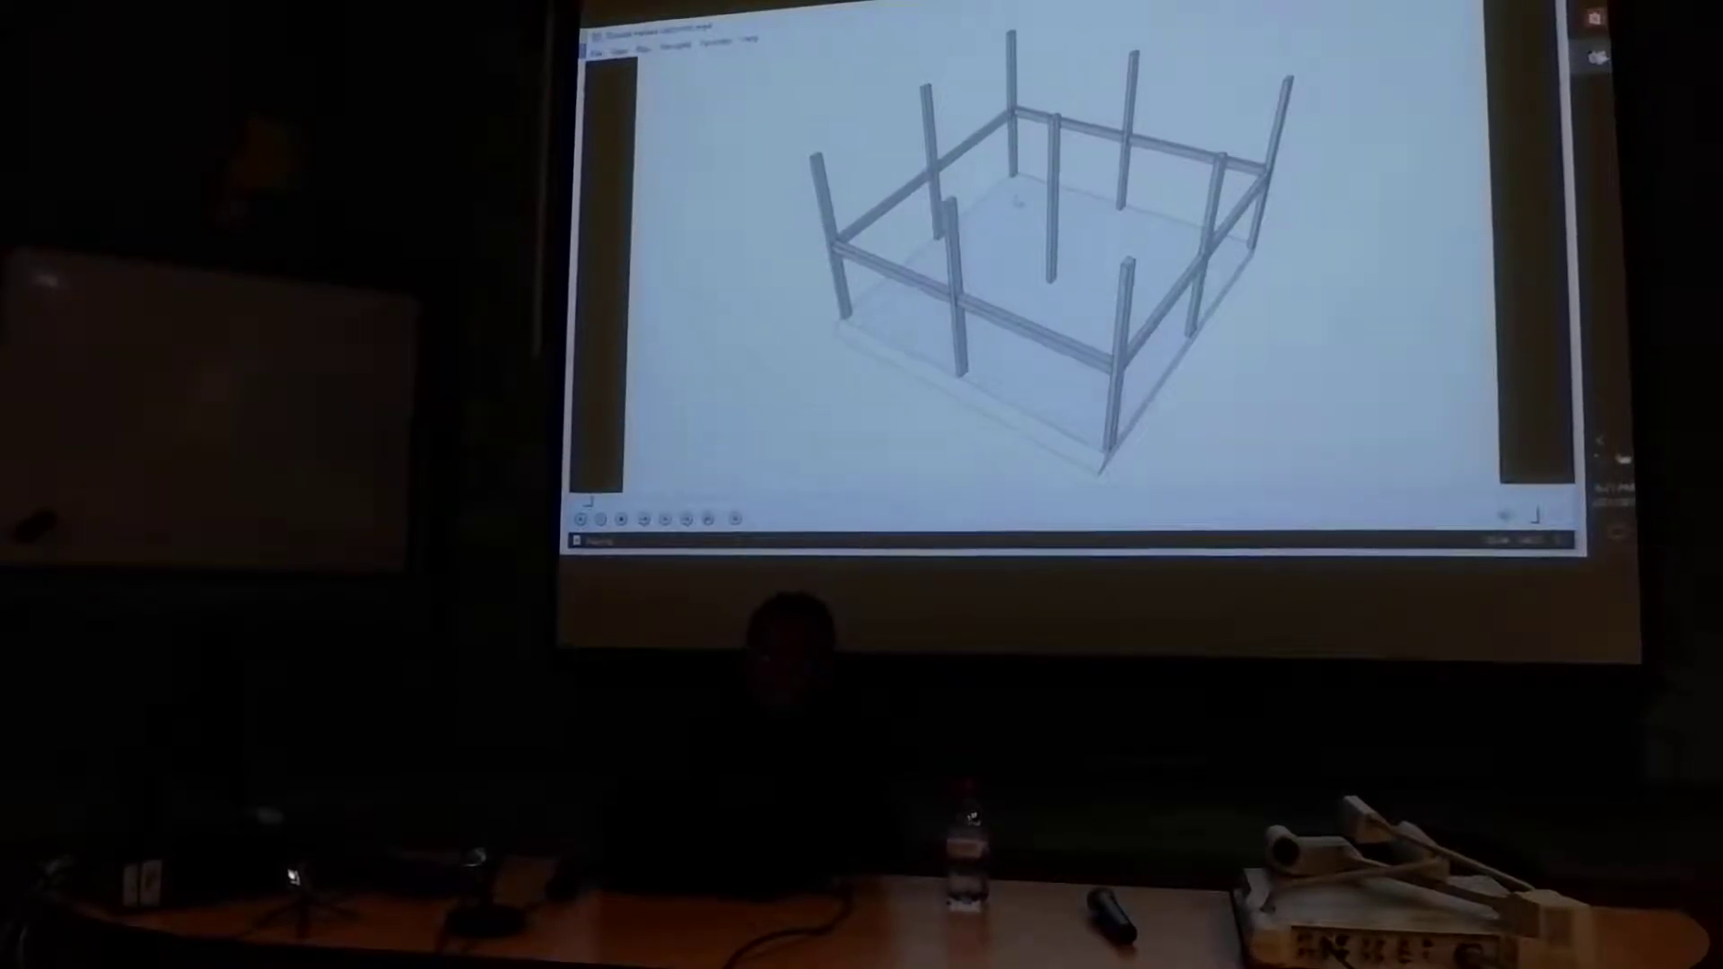
Step: Toggle the wall layer on to show the panel along the frame's back-left side
left_click(1018, 201)
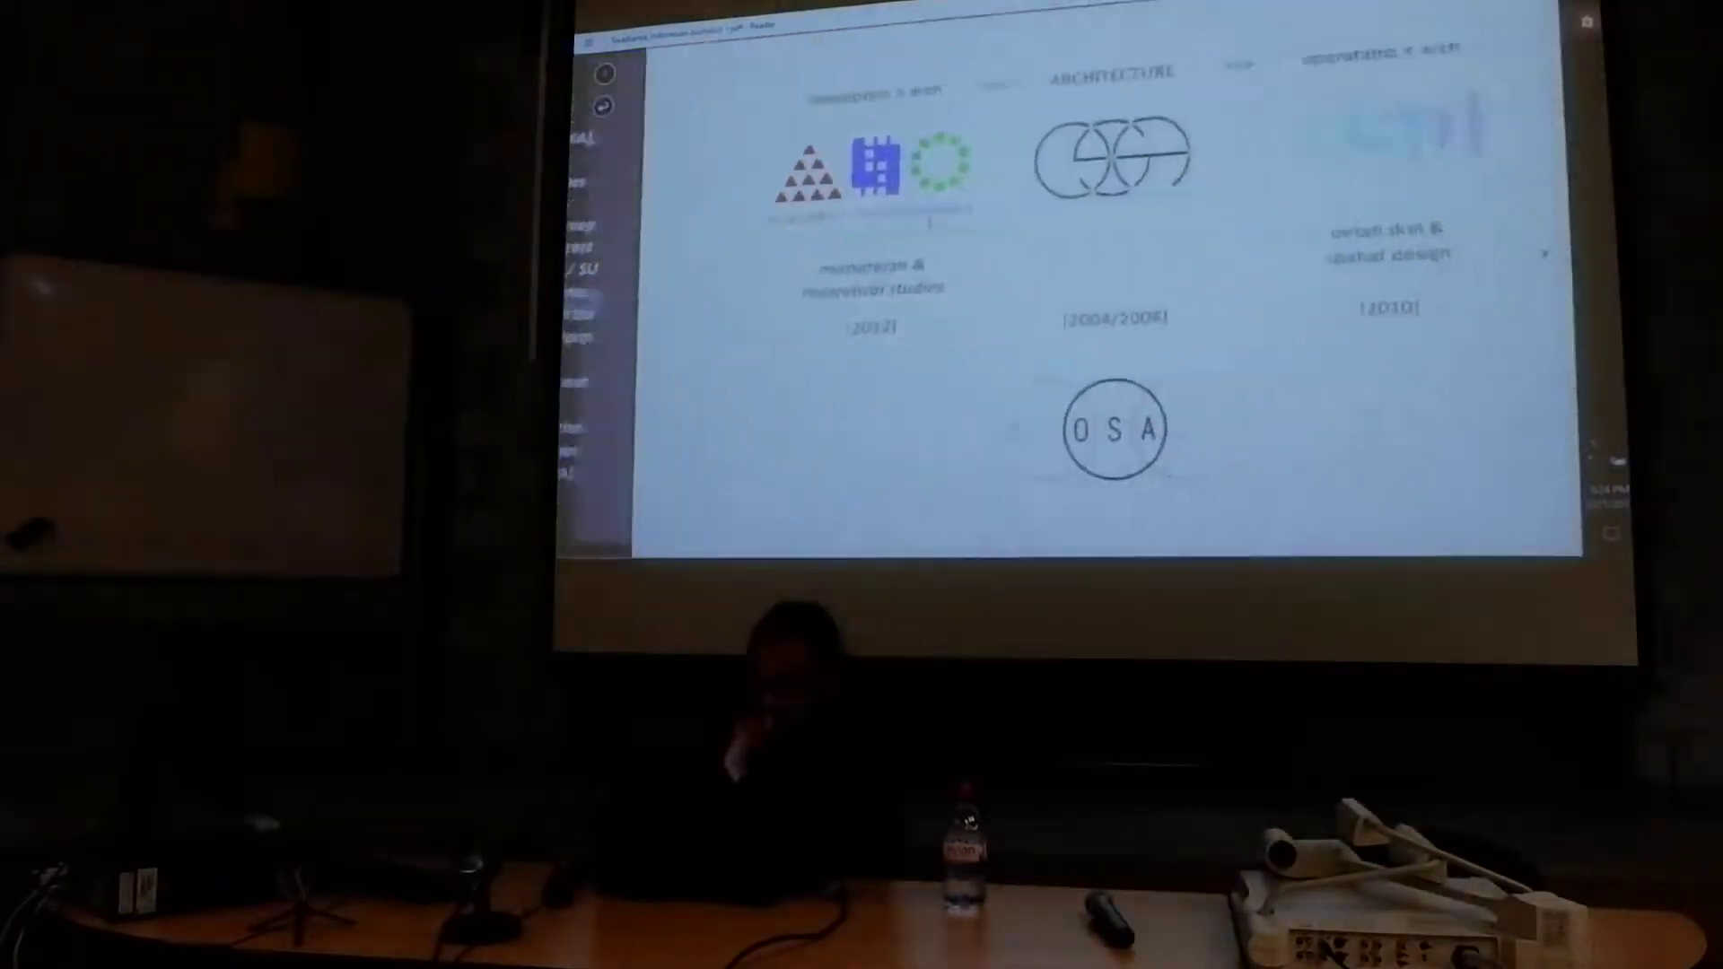
key("Right")
Step: Page through the opening slides to the 2010–2011 Office in the Cloud workshop photo
key("Right")
key("Right")
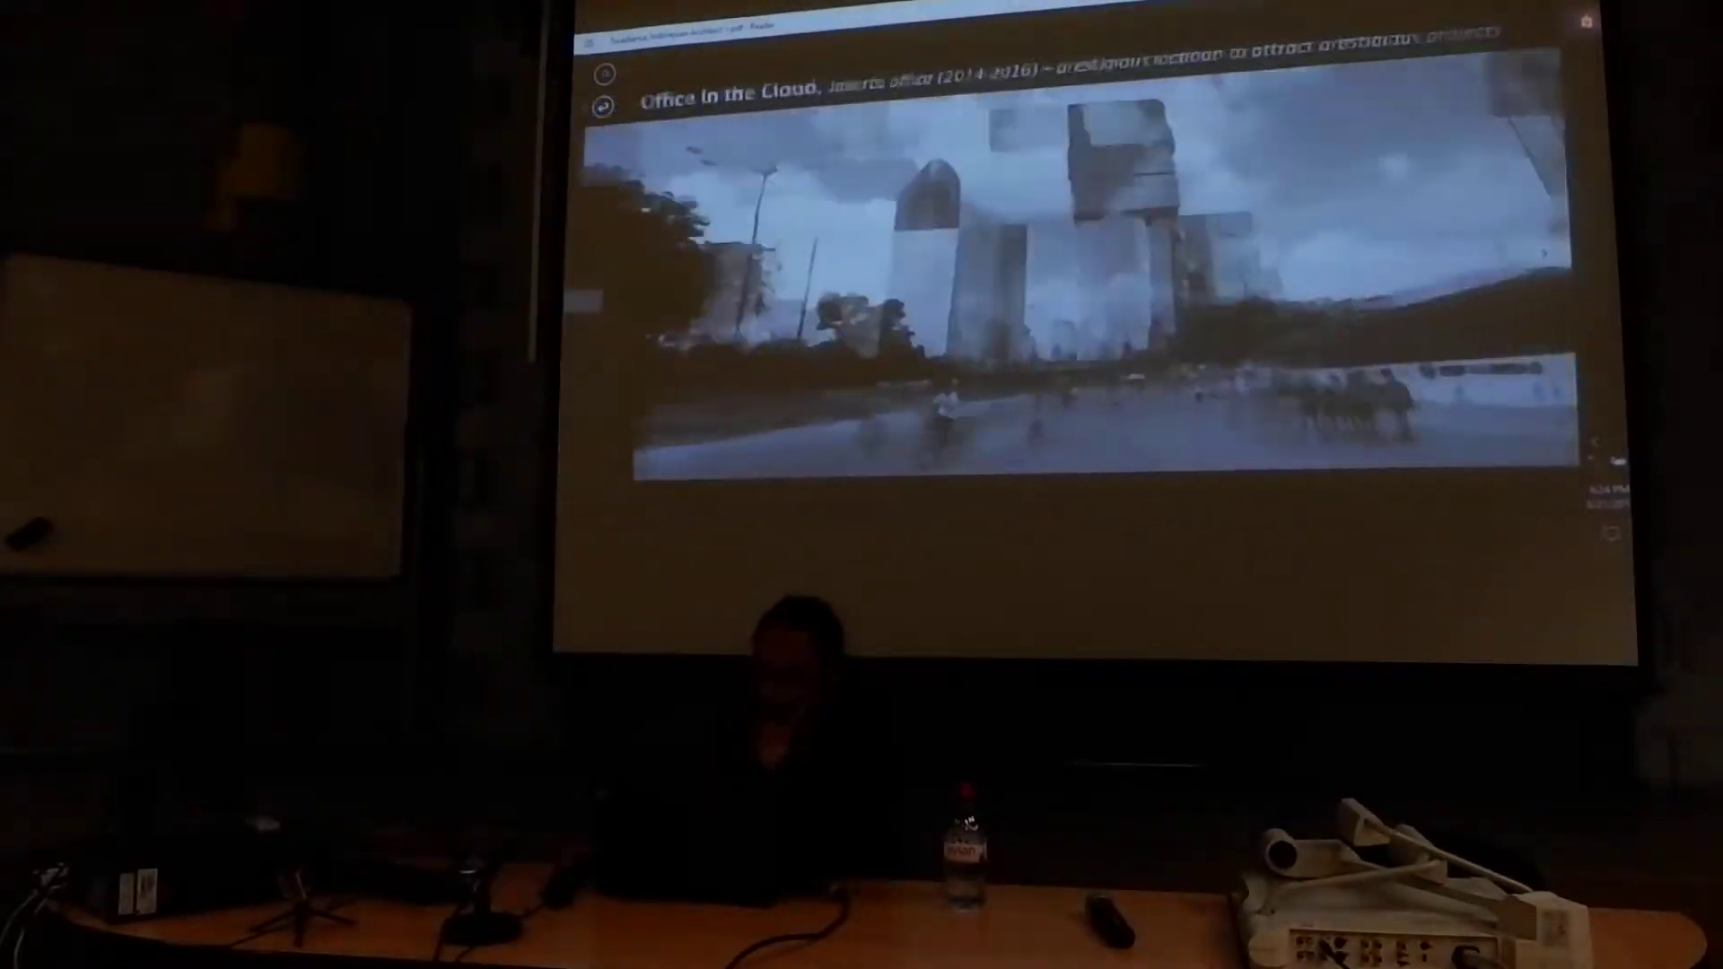
key("Right")
key("Right")
key("Right")
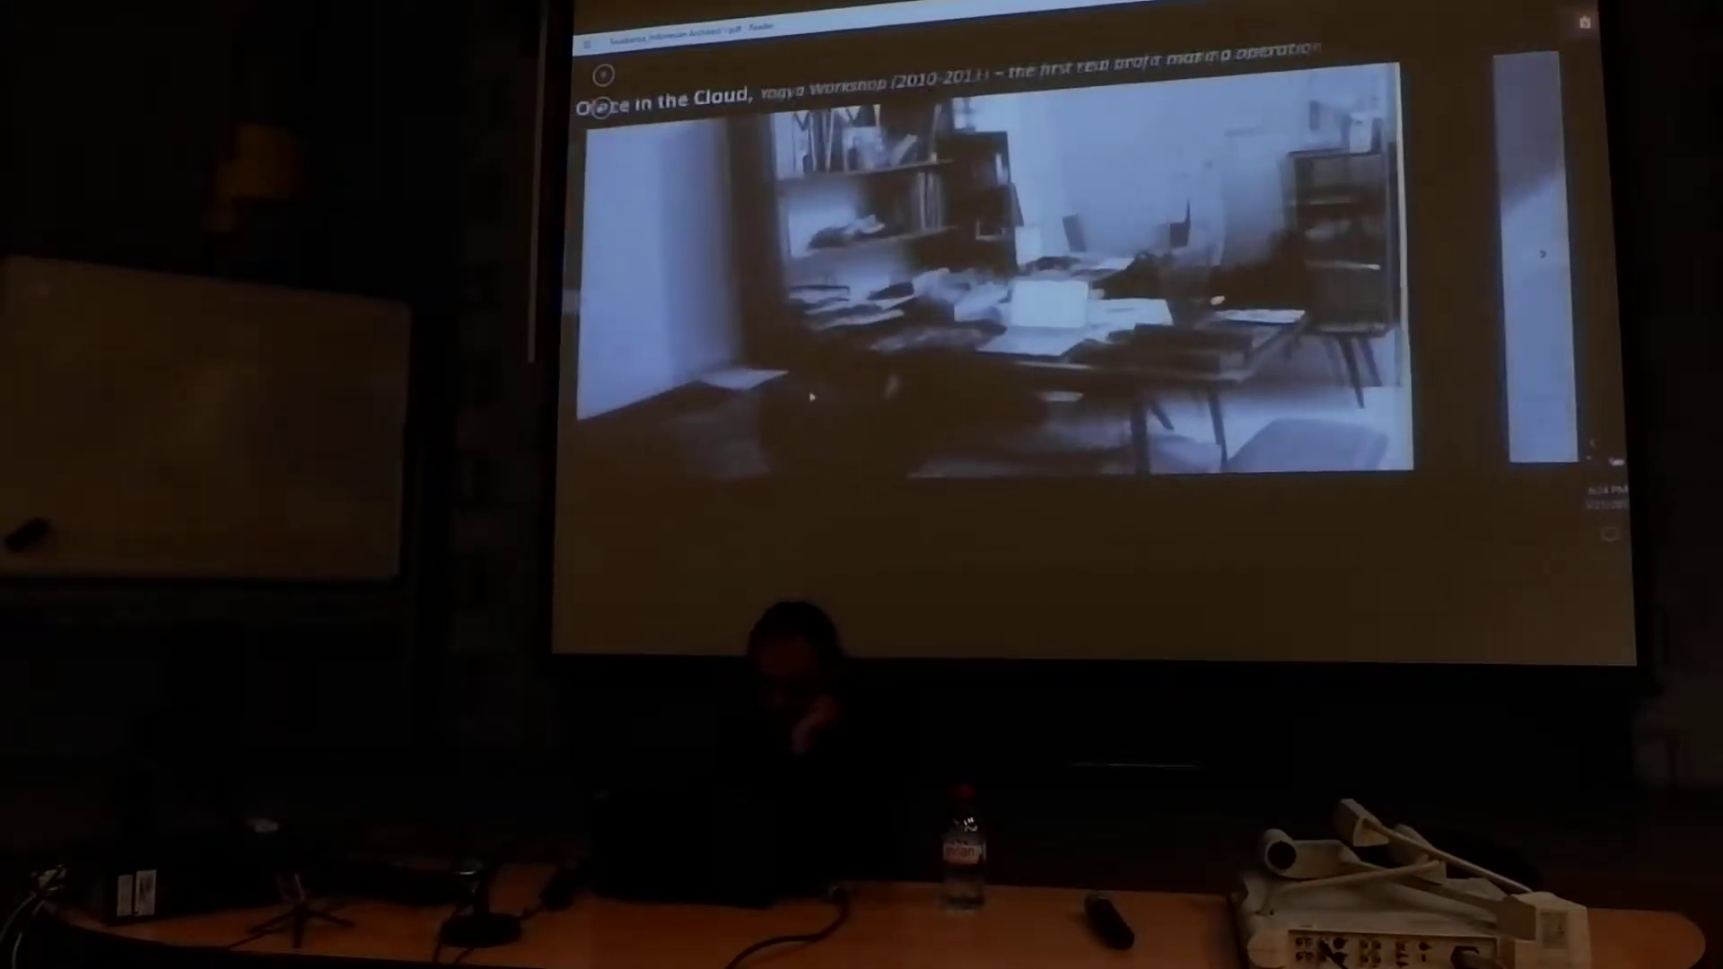
scroll(812, 396, "up", 3)
scroll(782, 404, "up", 3)
scroll(709, 423, "up", 3)
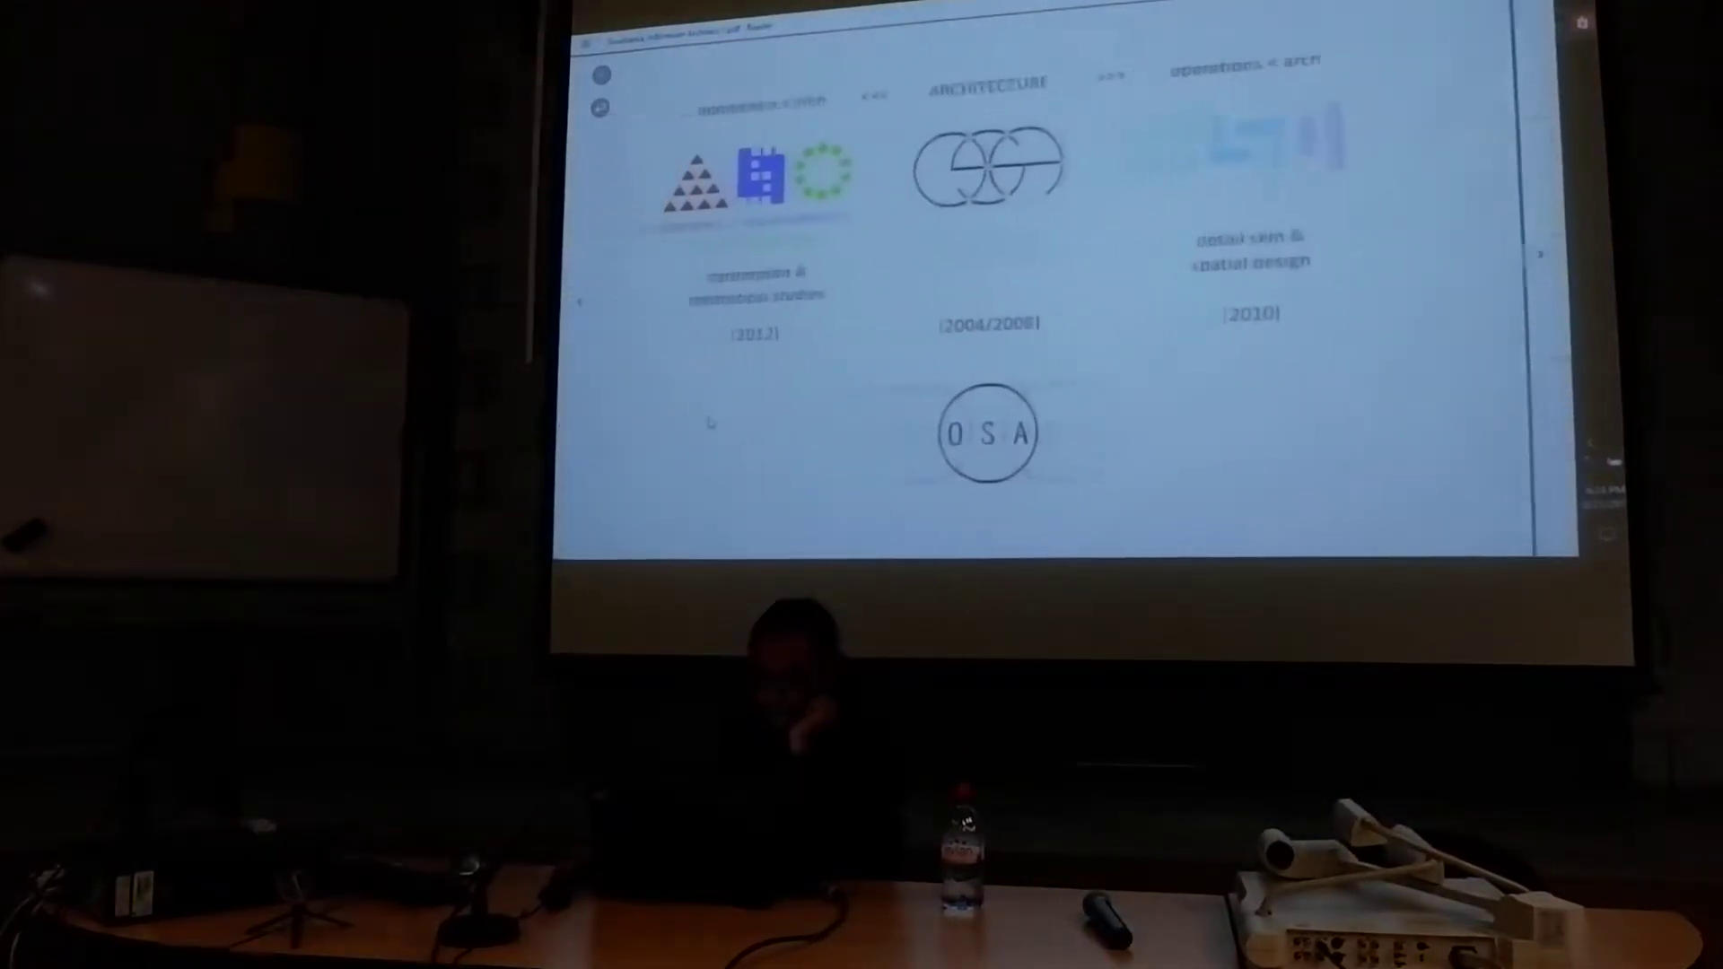
scroll(709, 422, "down", 2)
scroll(708, 424, "up", 2)
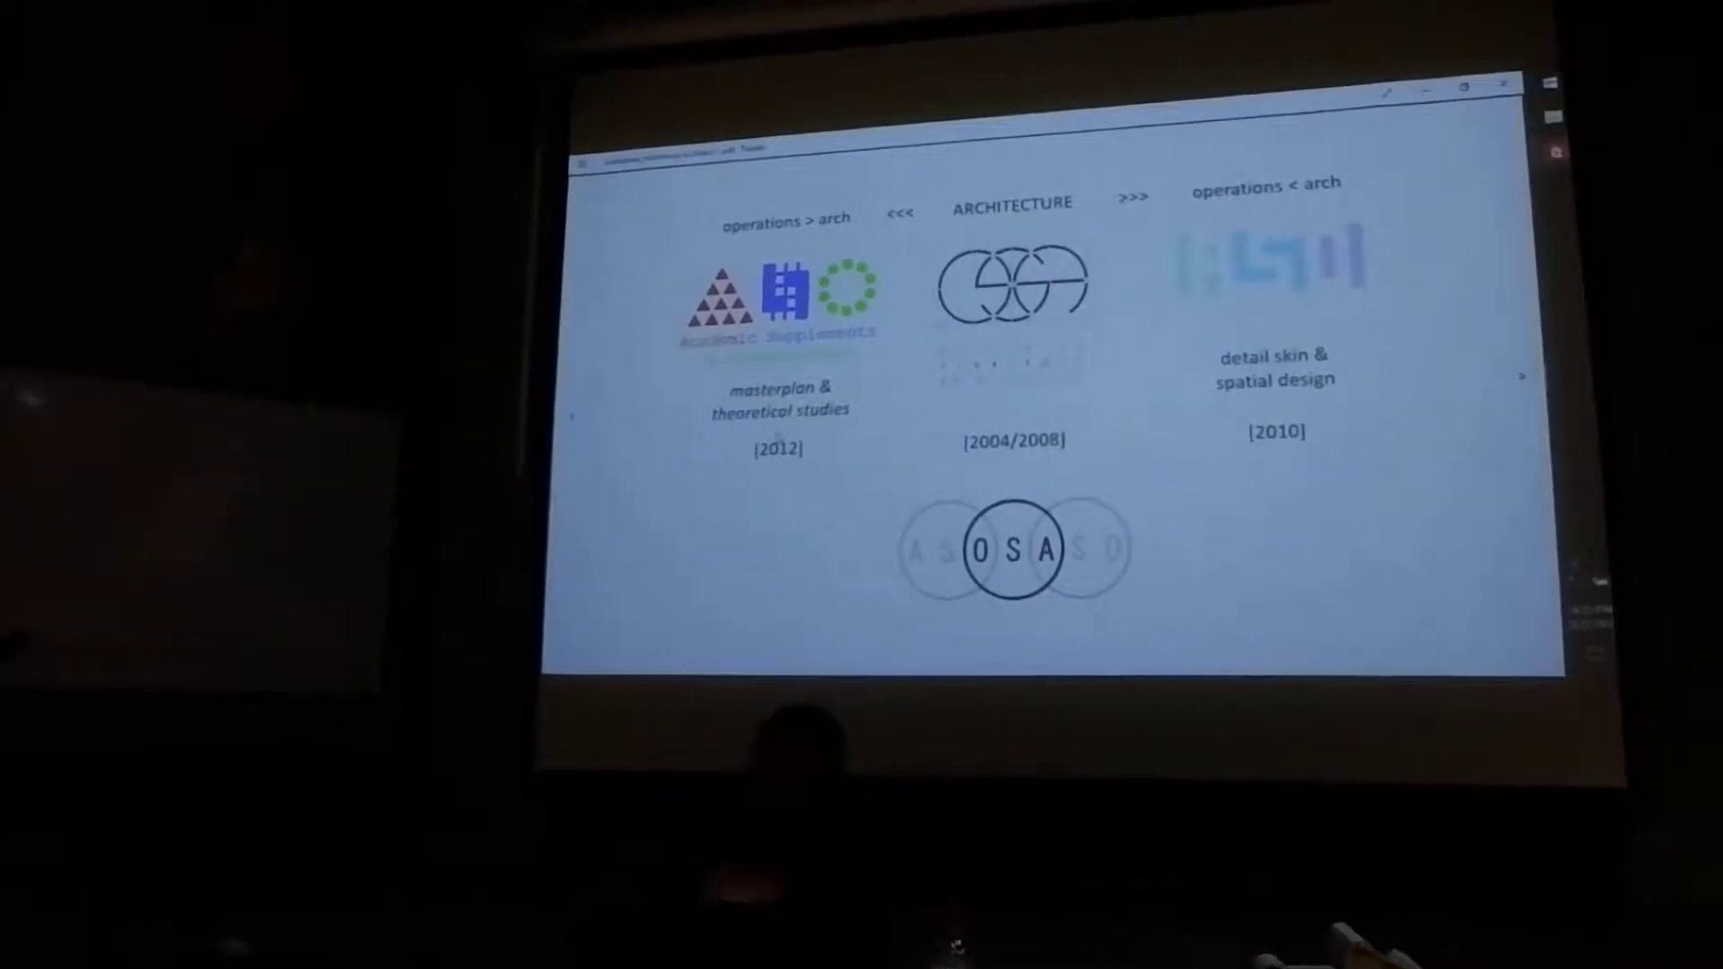
Step: Advance to the timeline chart of the Malang, Yogya and Jakarta studios
key("Right")
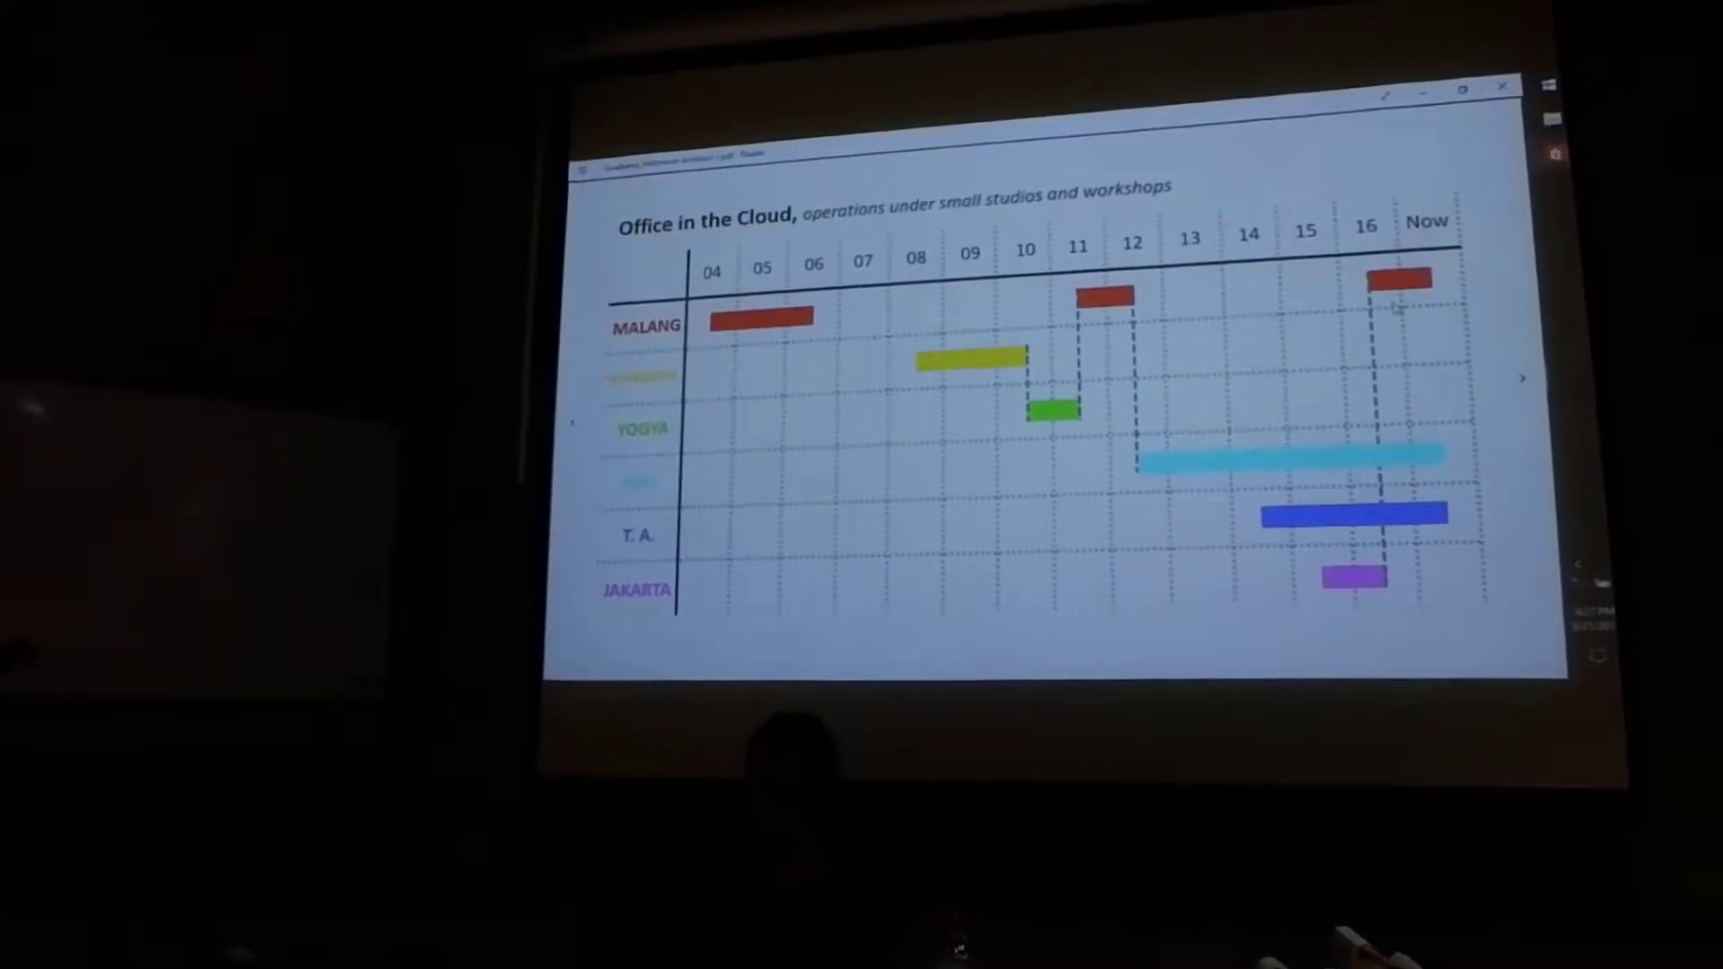
Step: Advance to the Malang studio photo slide captioned 2004–2006 and 2011–2012
key("Right")
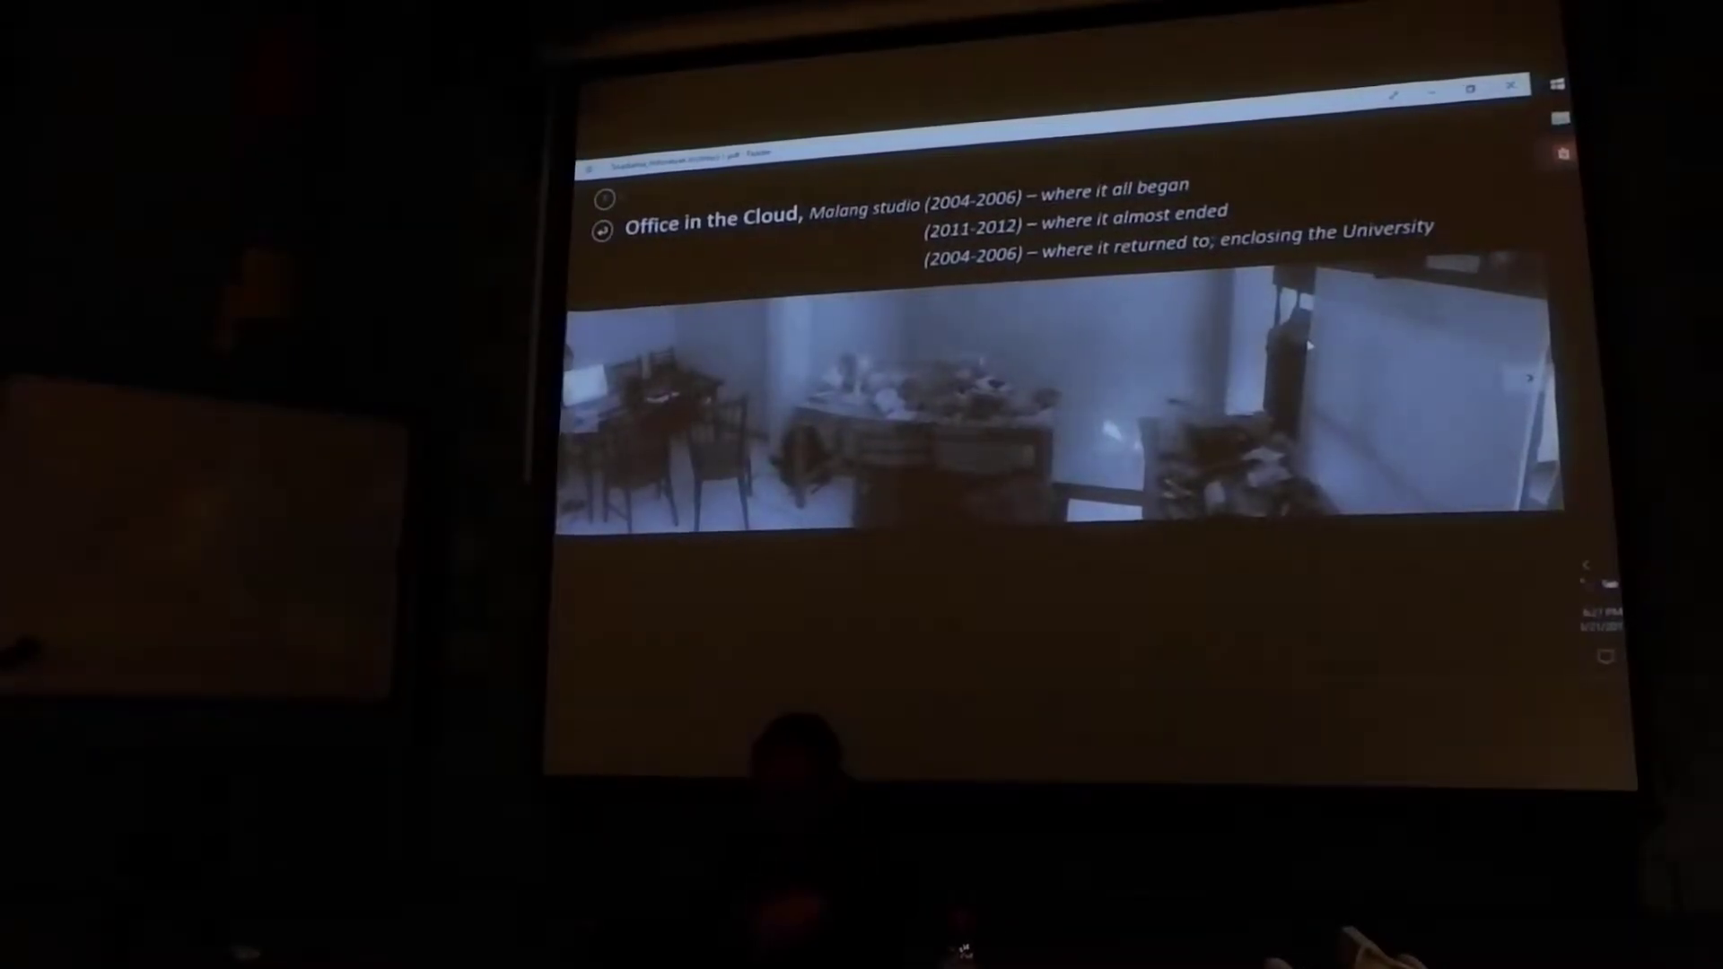
Step: Page through the Yogya, T. A. Workshop, Jakarta and Bali slides to the Studio Affiliation map
key("Right")
key("Right")
key("Right")
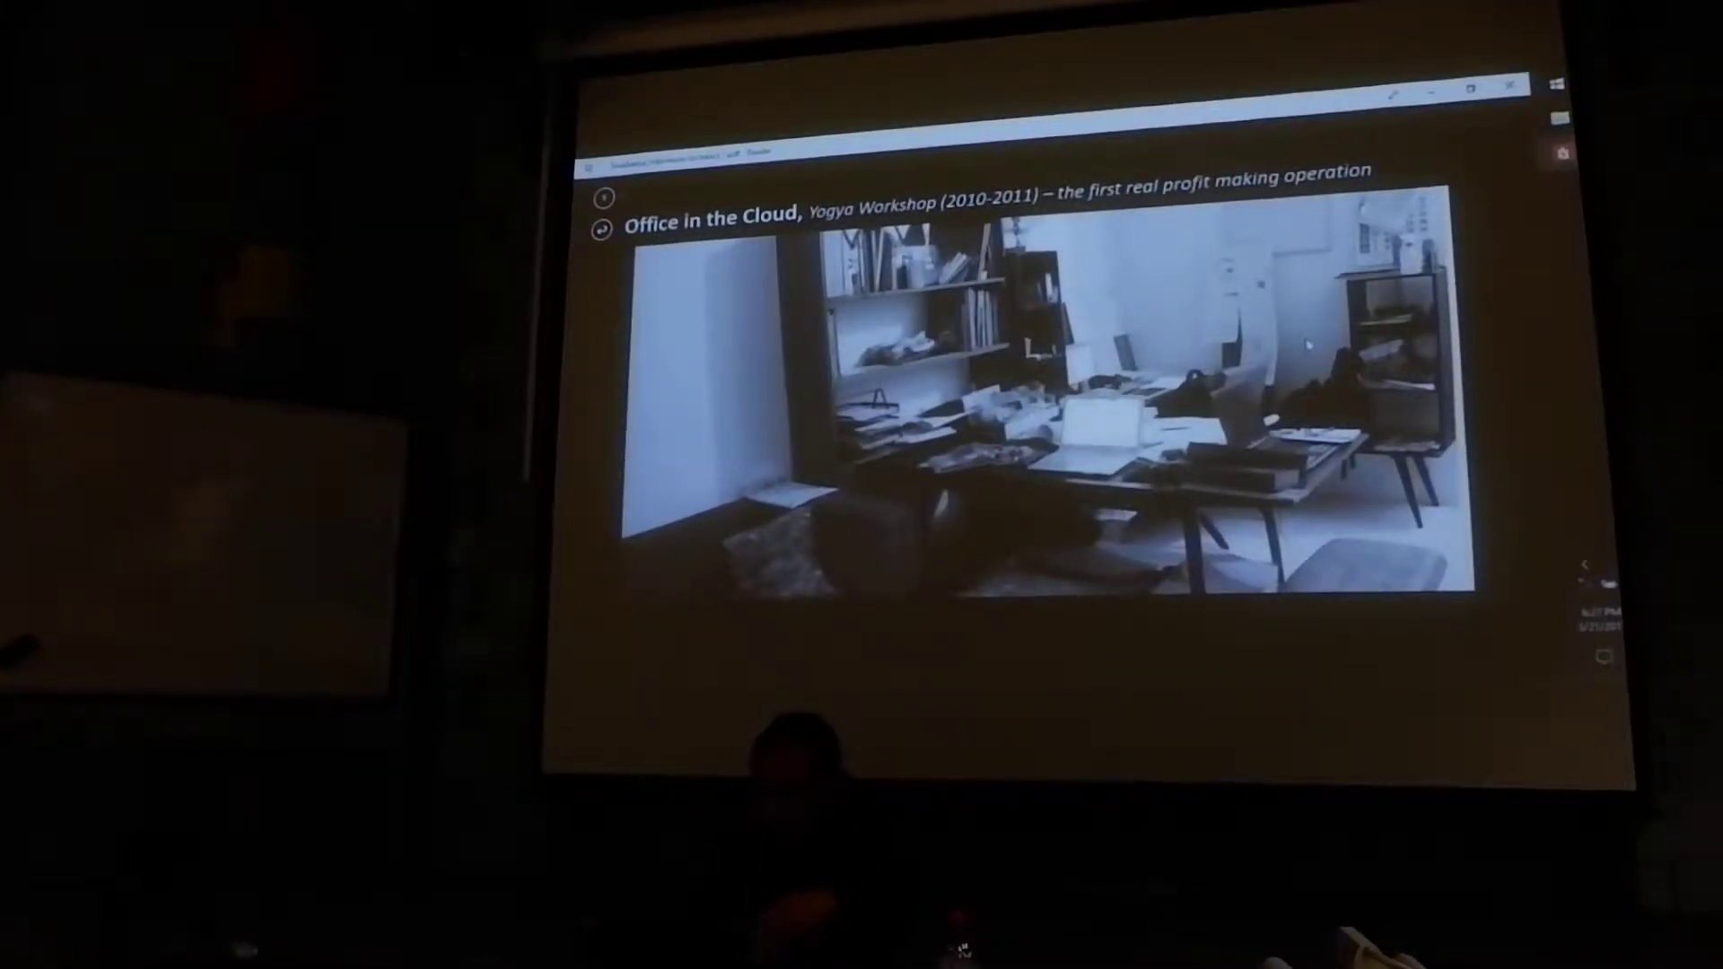
key("Right")
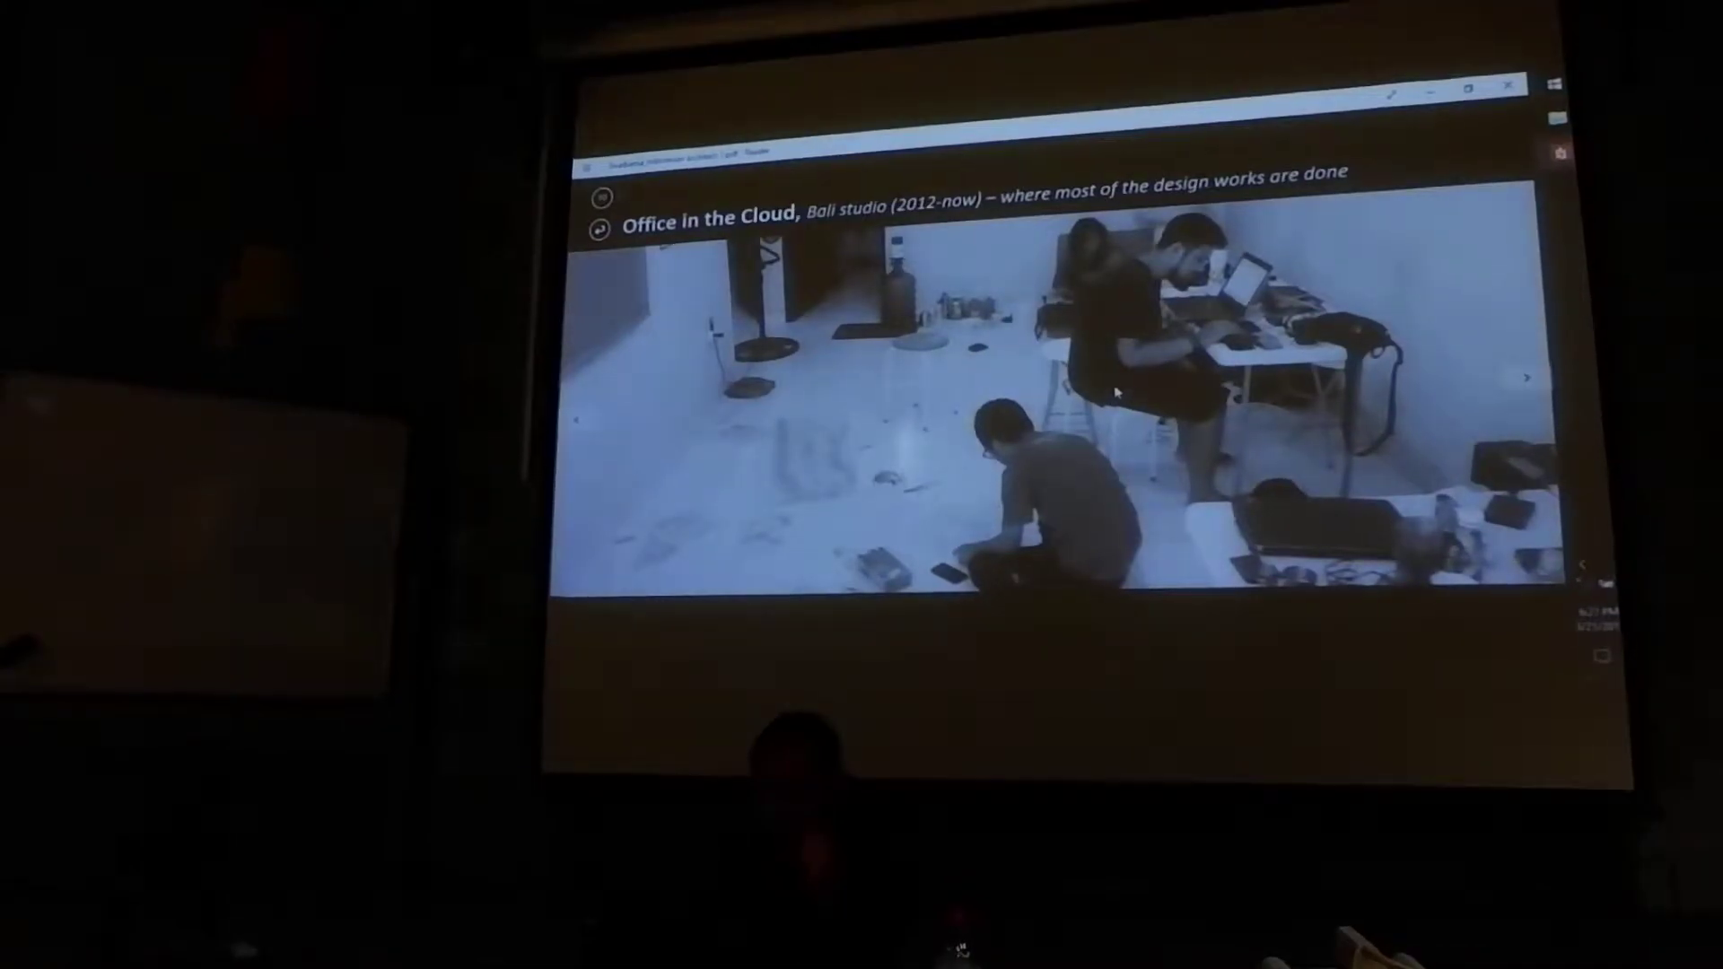
key("Right")
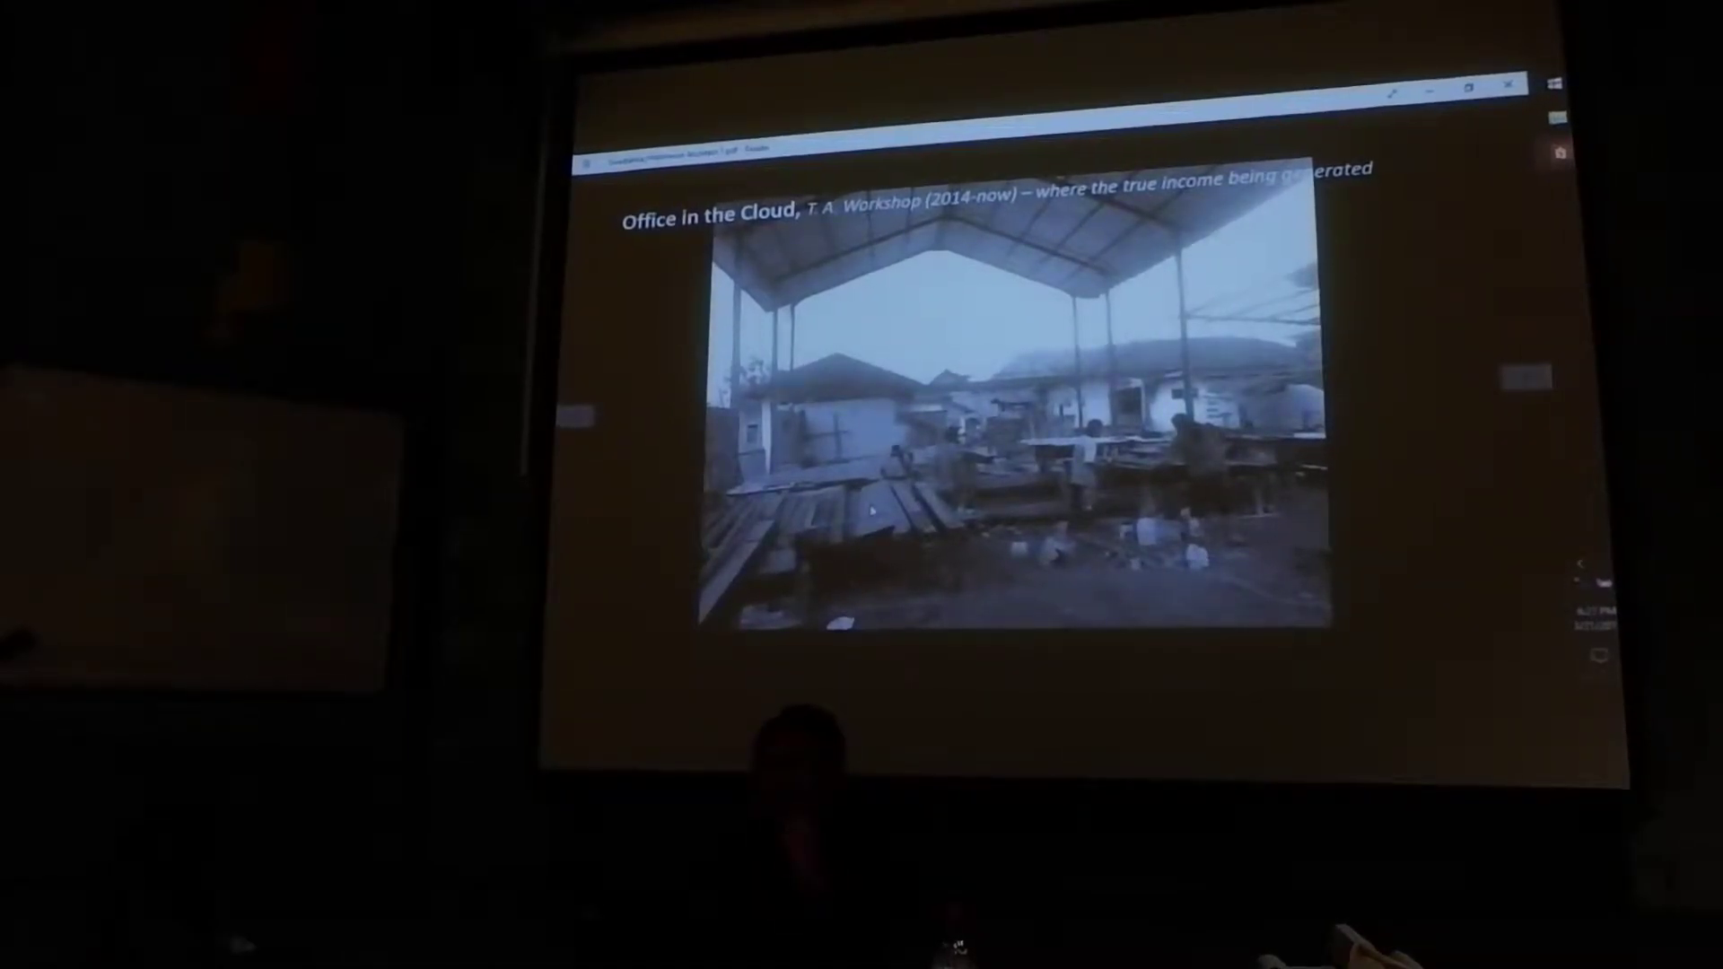
key("Right")
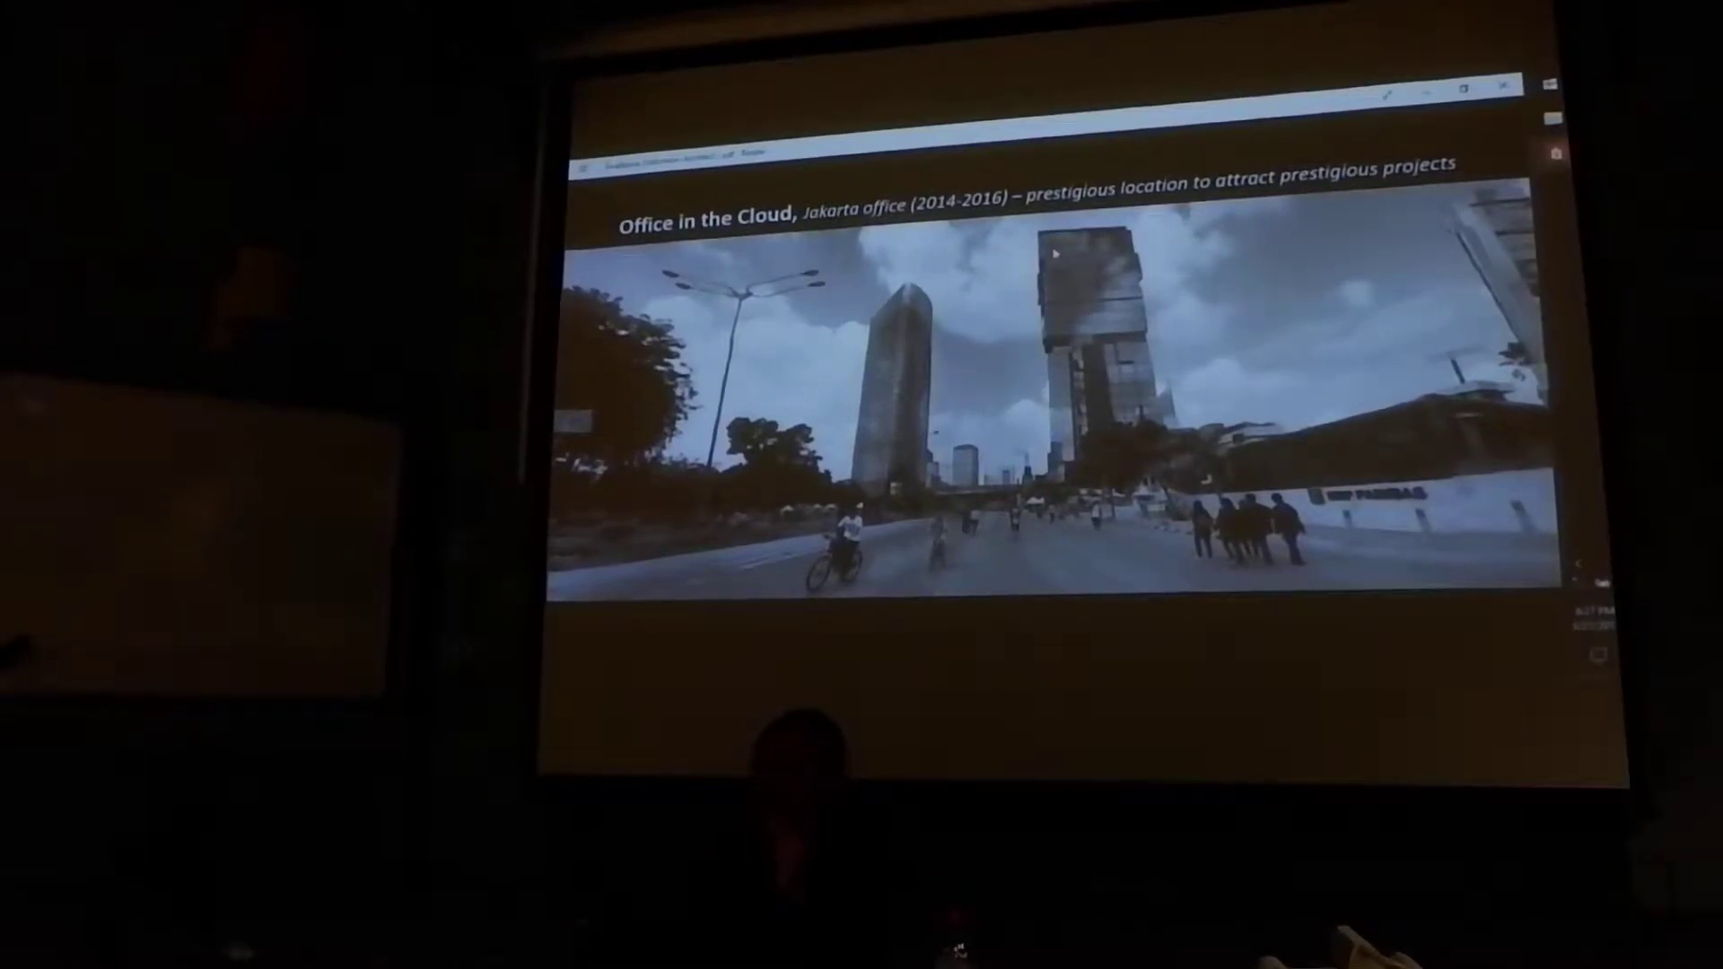
key("Right")
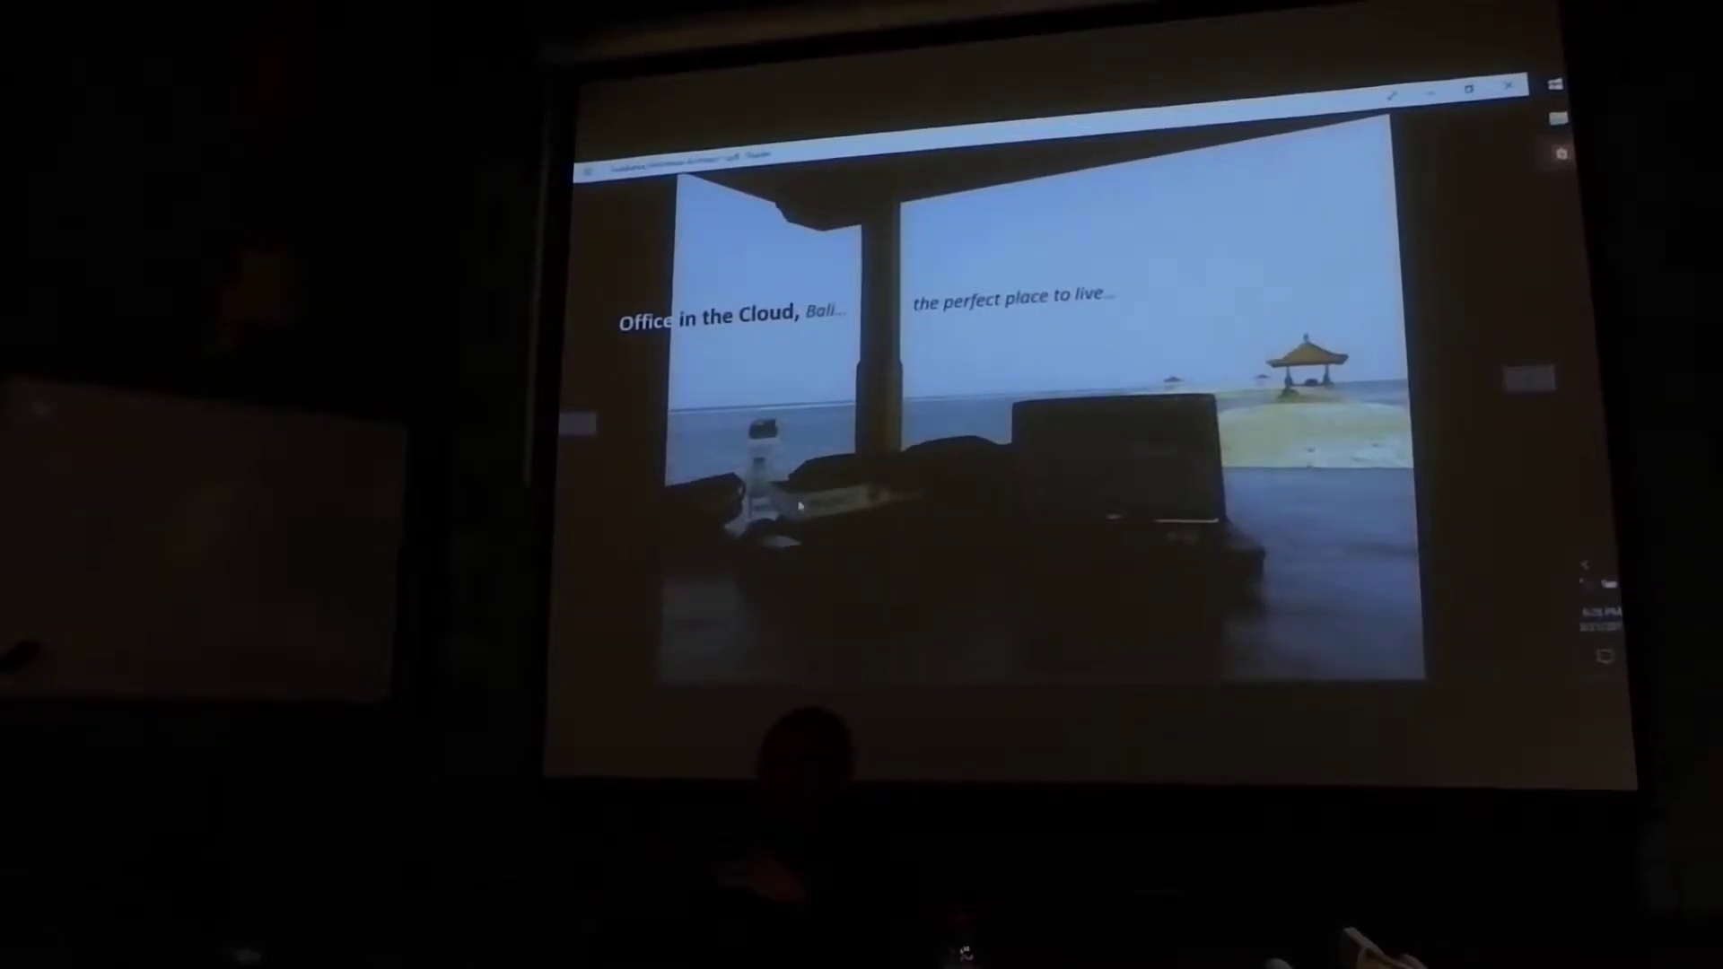
key("Right")
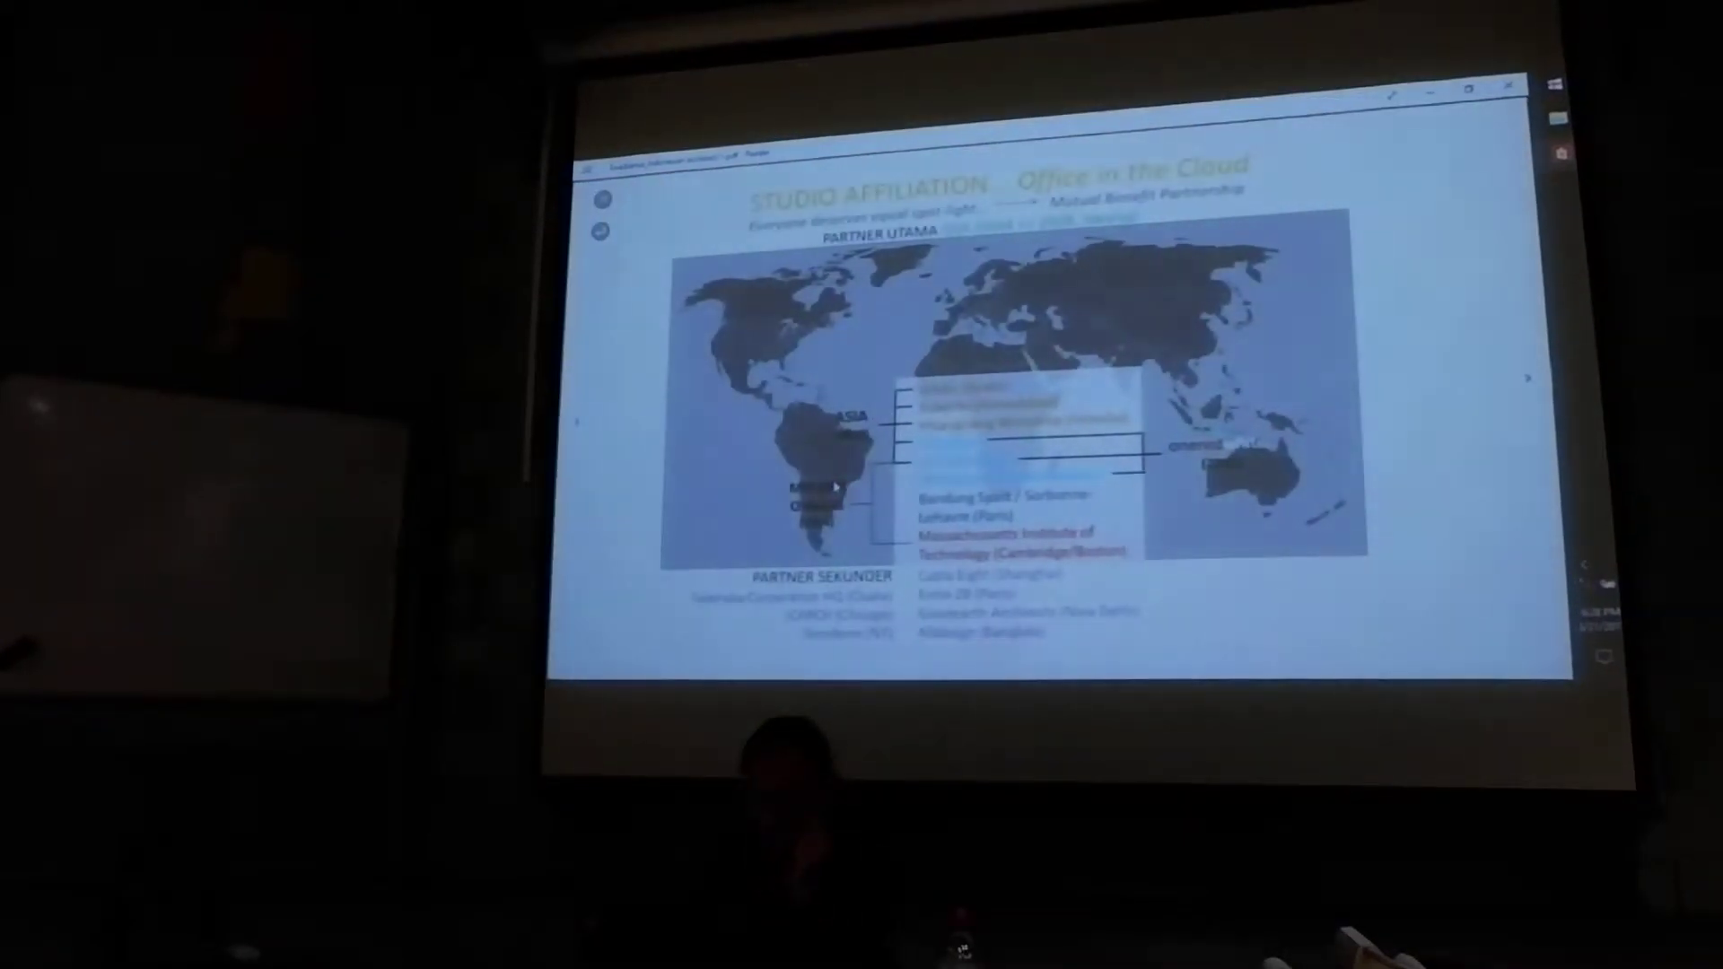
Step: Page past the world map and scanned tender pages to the OMA email slide
key("Right")
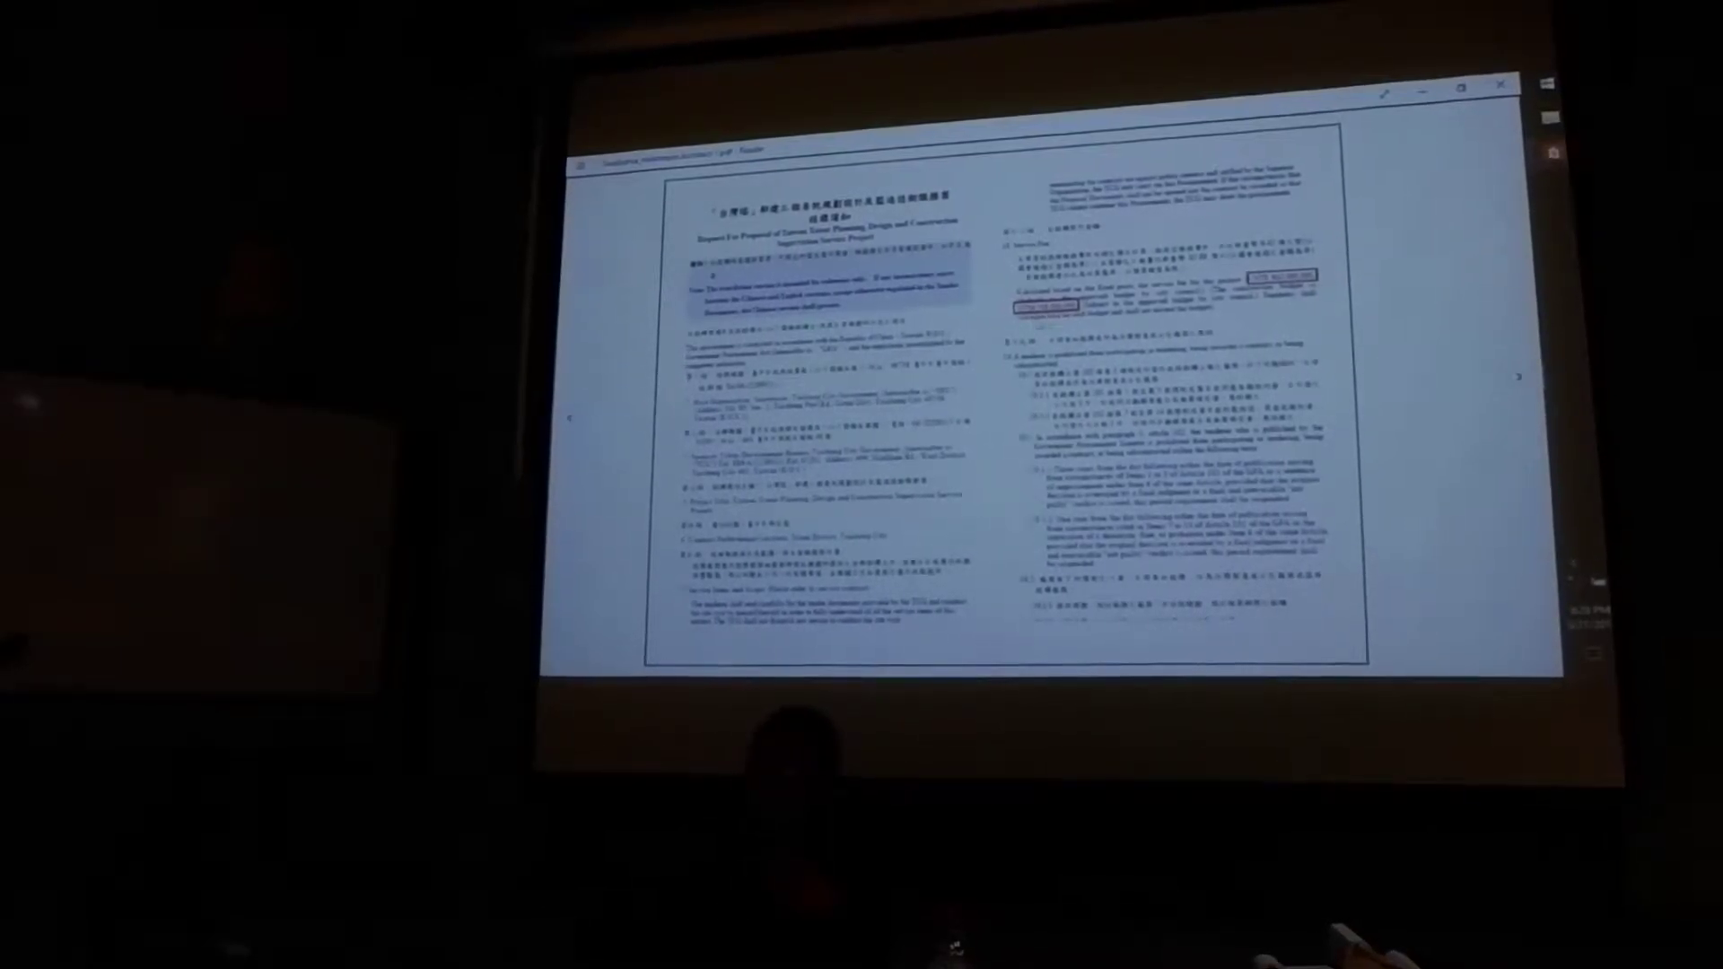
key("Page_Down")
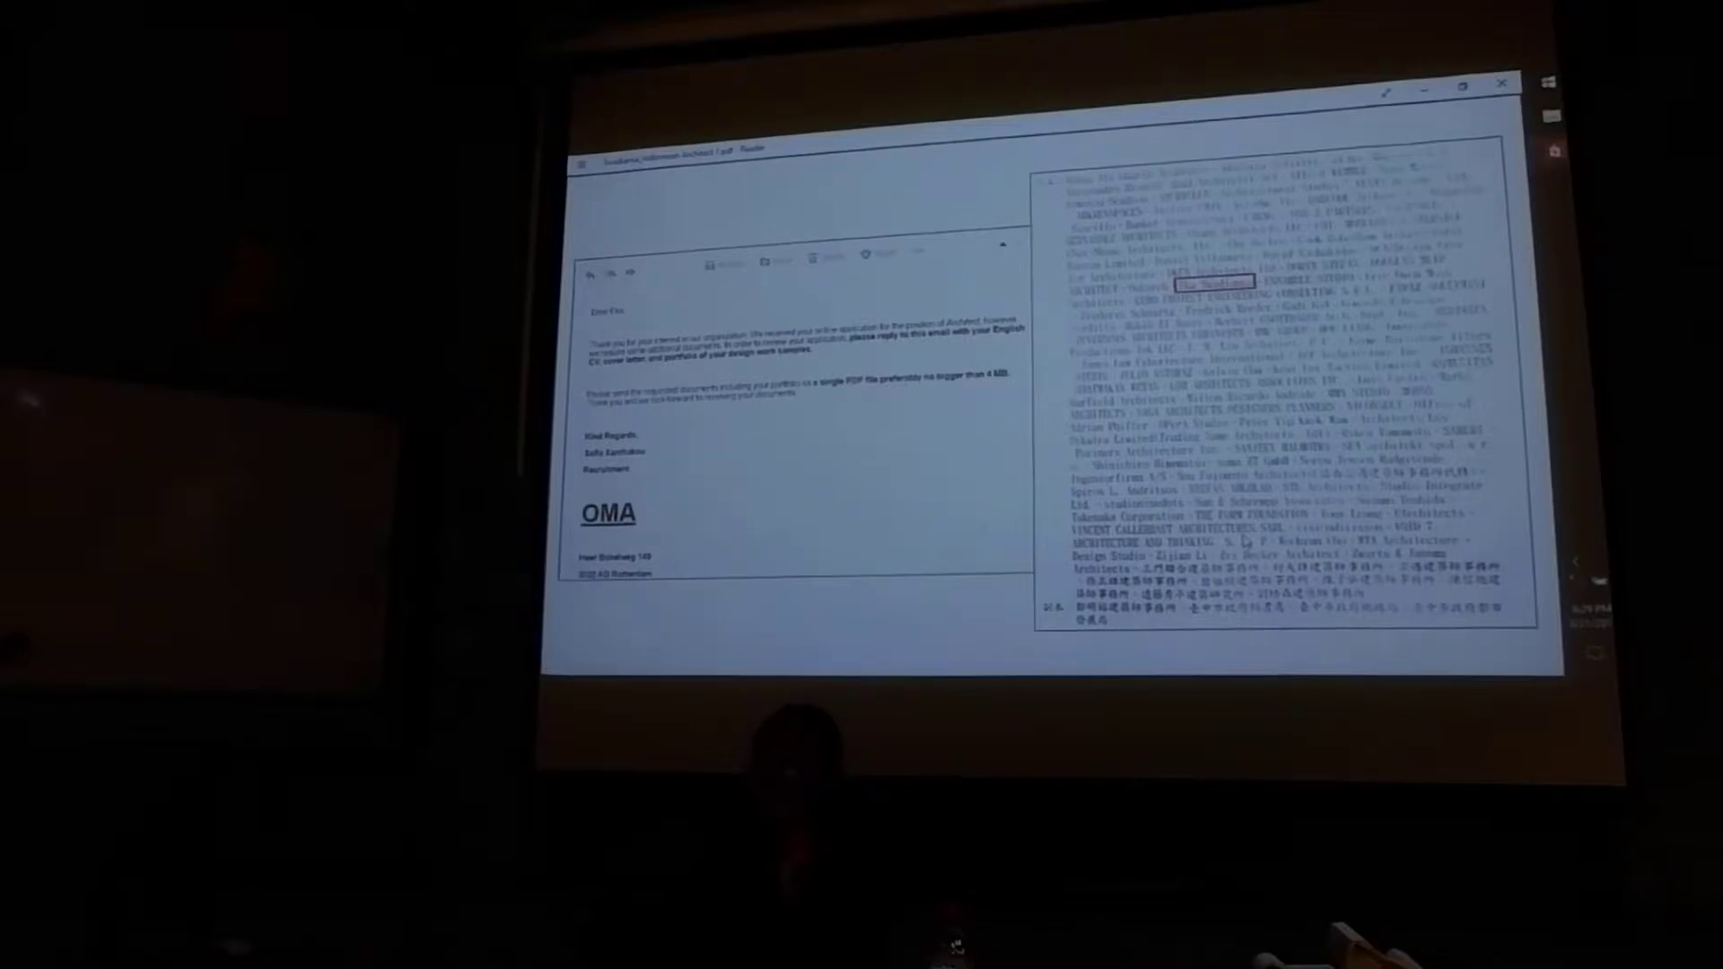
Step: Advance to the diagram grouping partner logos into overlapping Research and Tender areas
key("Right")
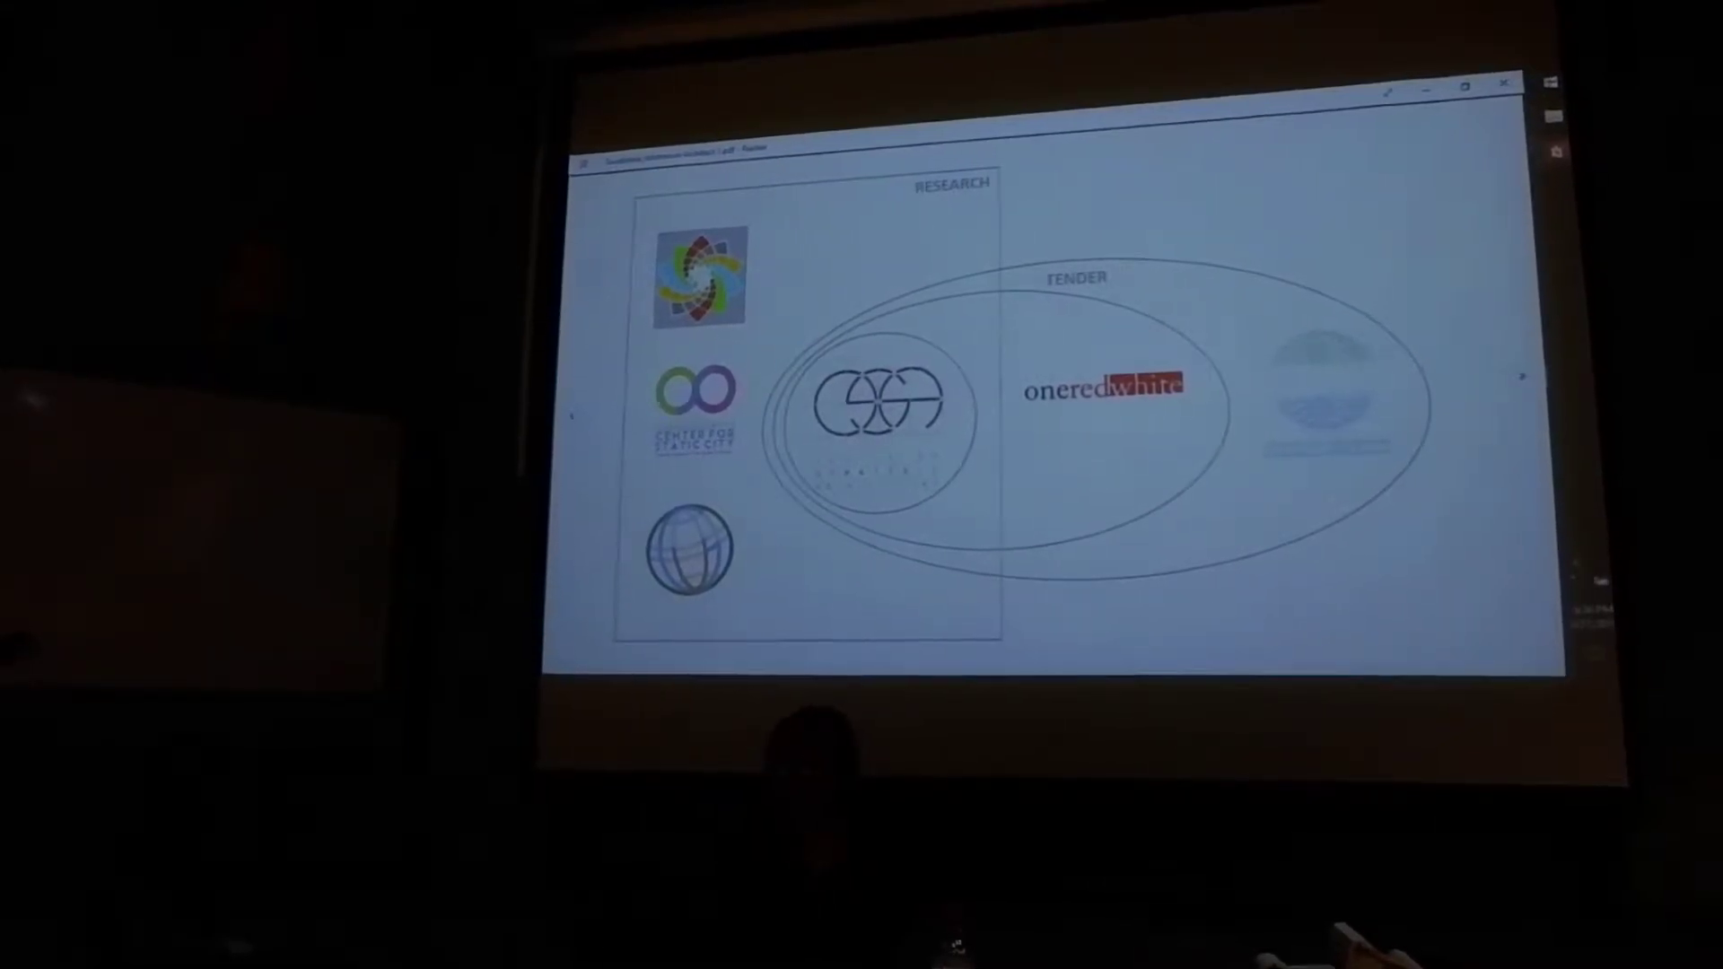
Step: Page past the Hindi newspaper clipping to the schedule and pie chart slide
key("Right")
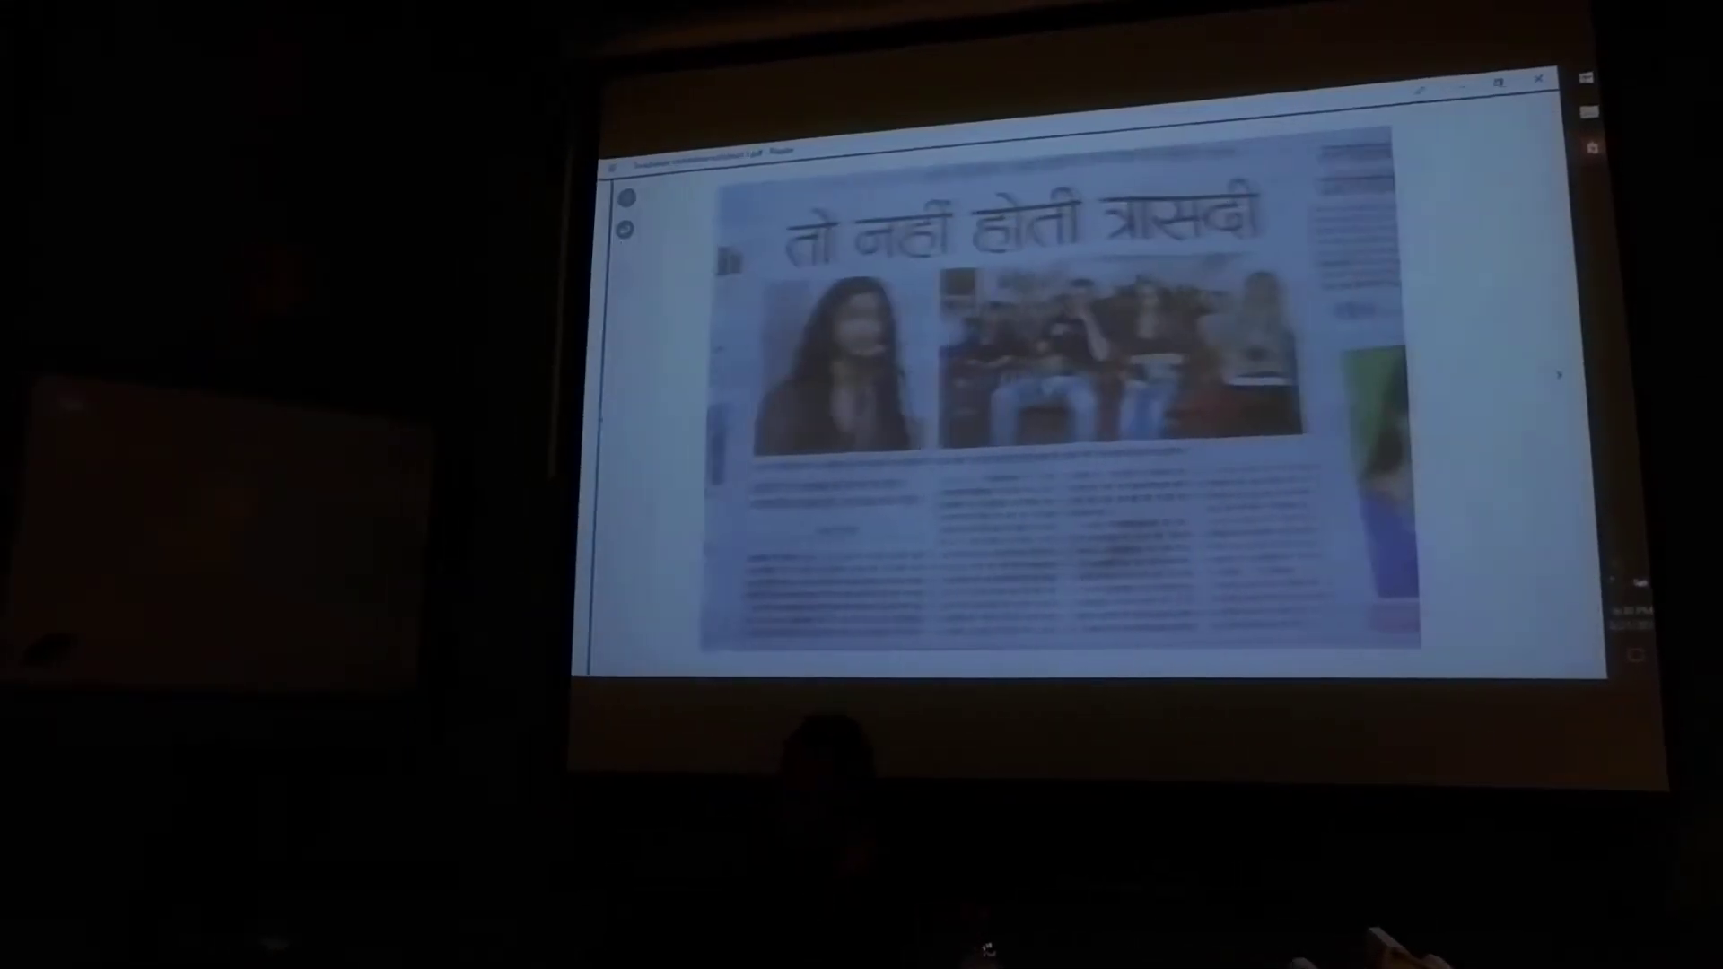
key("Right")
key("Right")
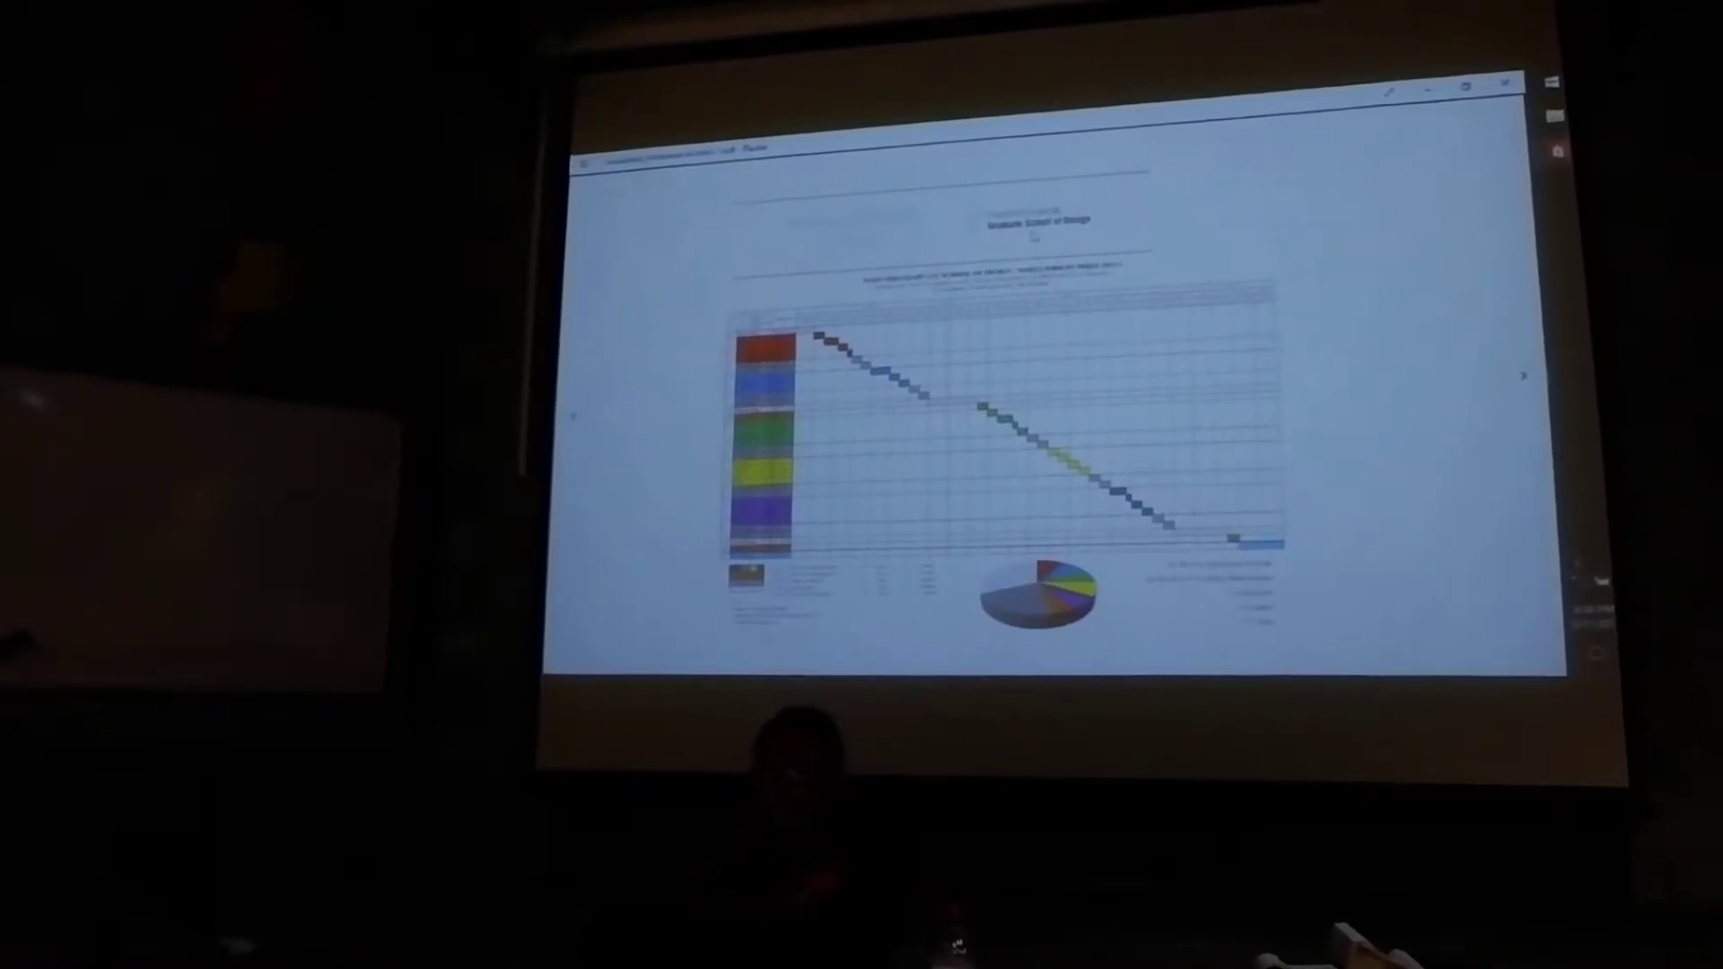
Step: Step back to the OSA logo slide, then advance to the timber-yard photos
key("Right")
key("Right")
key("Right")
key("Left")
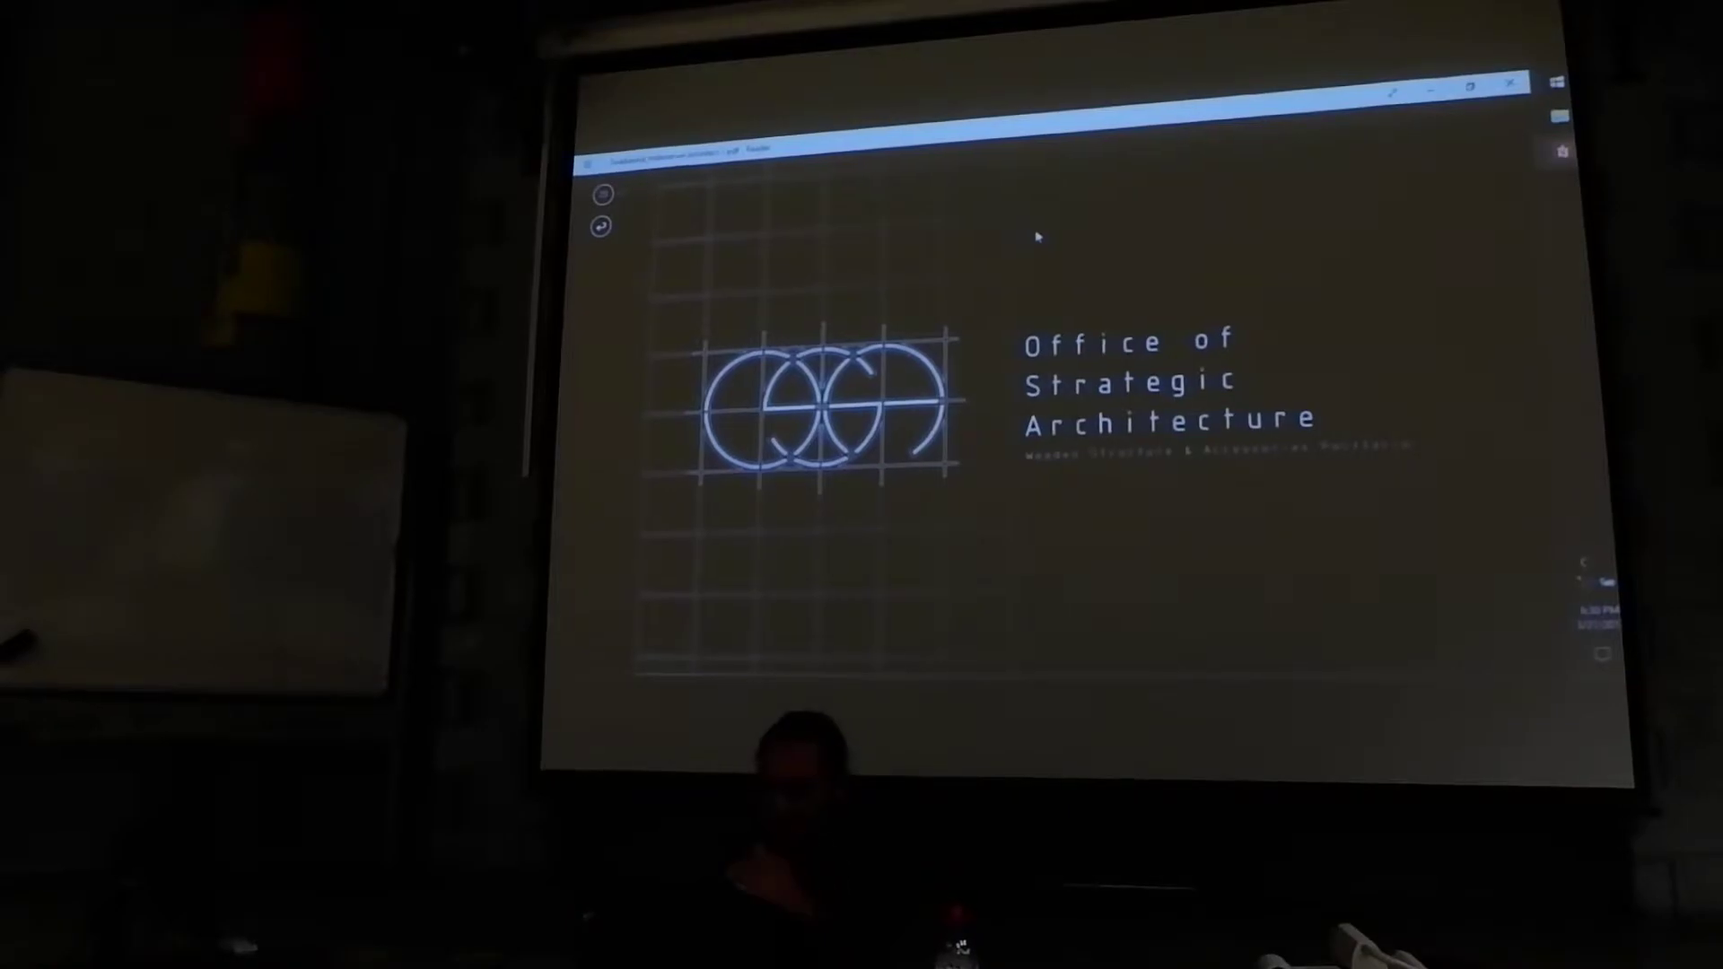
key("Right")
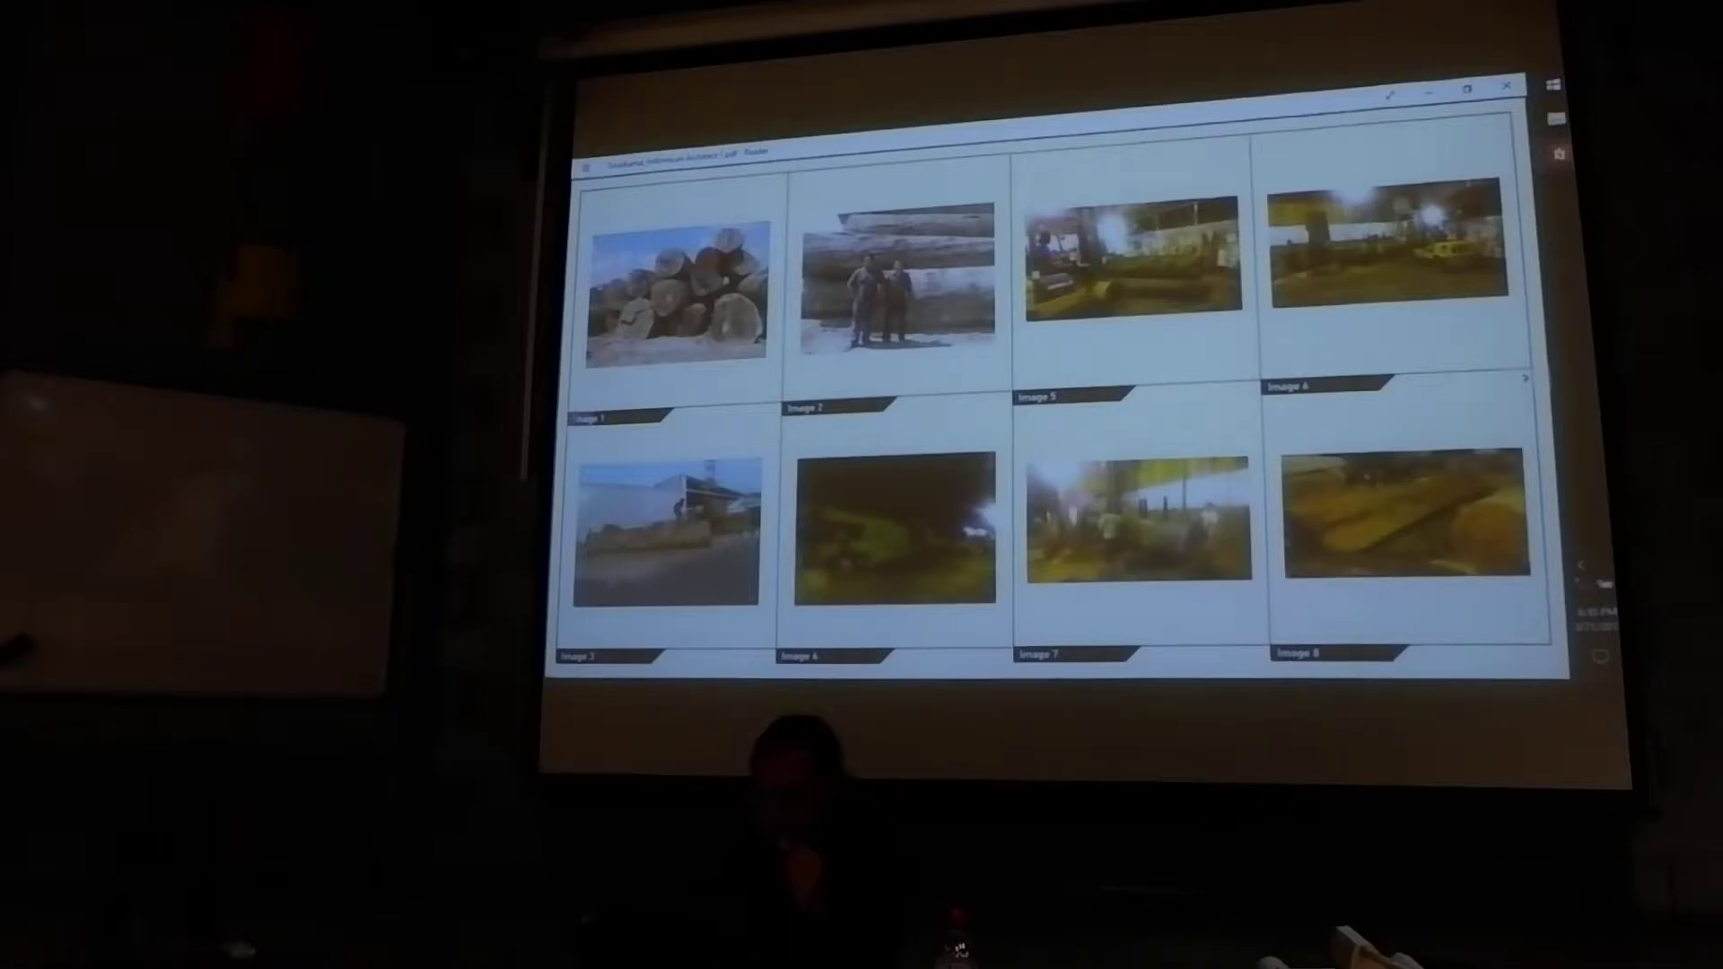
Step: Advance to the next timber construction photo page, then return to the previous one
key("Right")
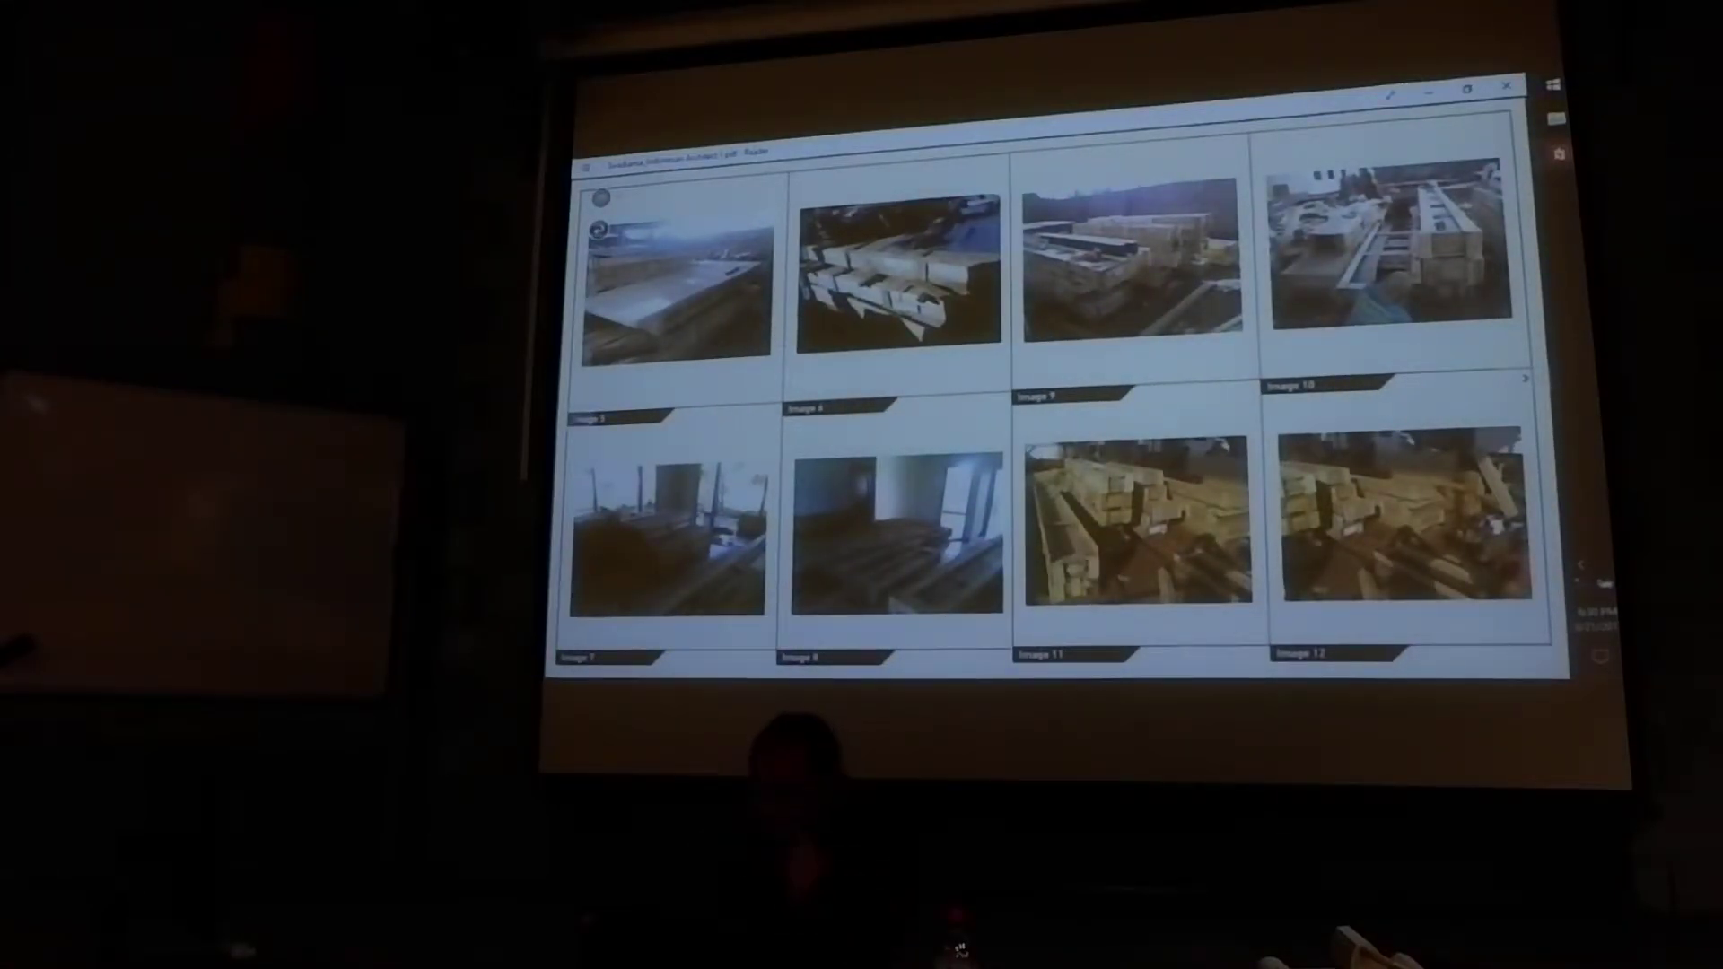
key("Left")
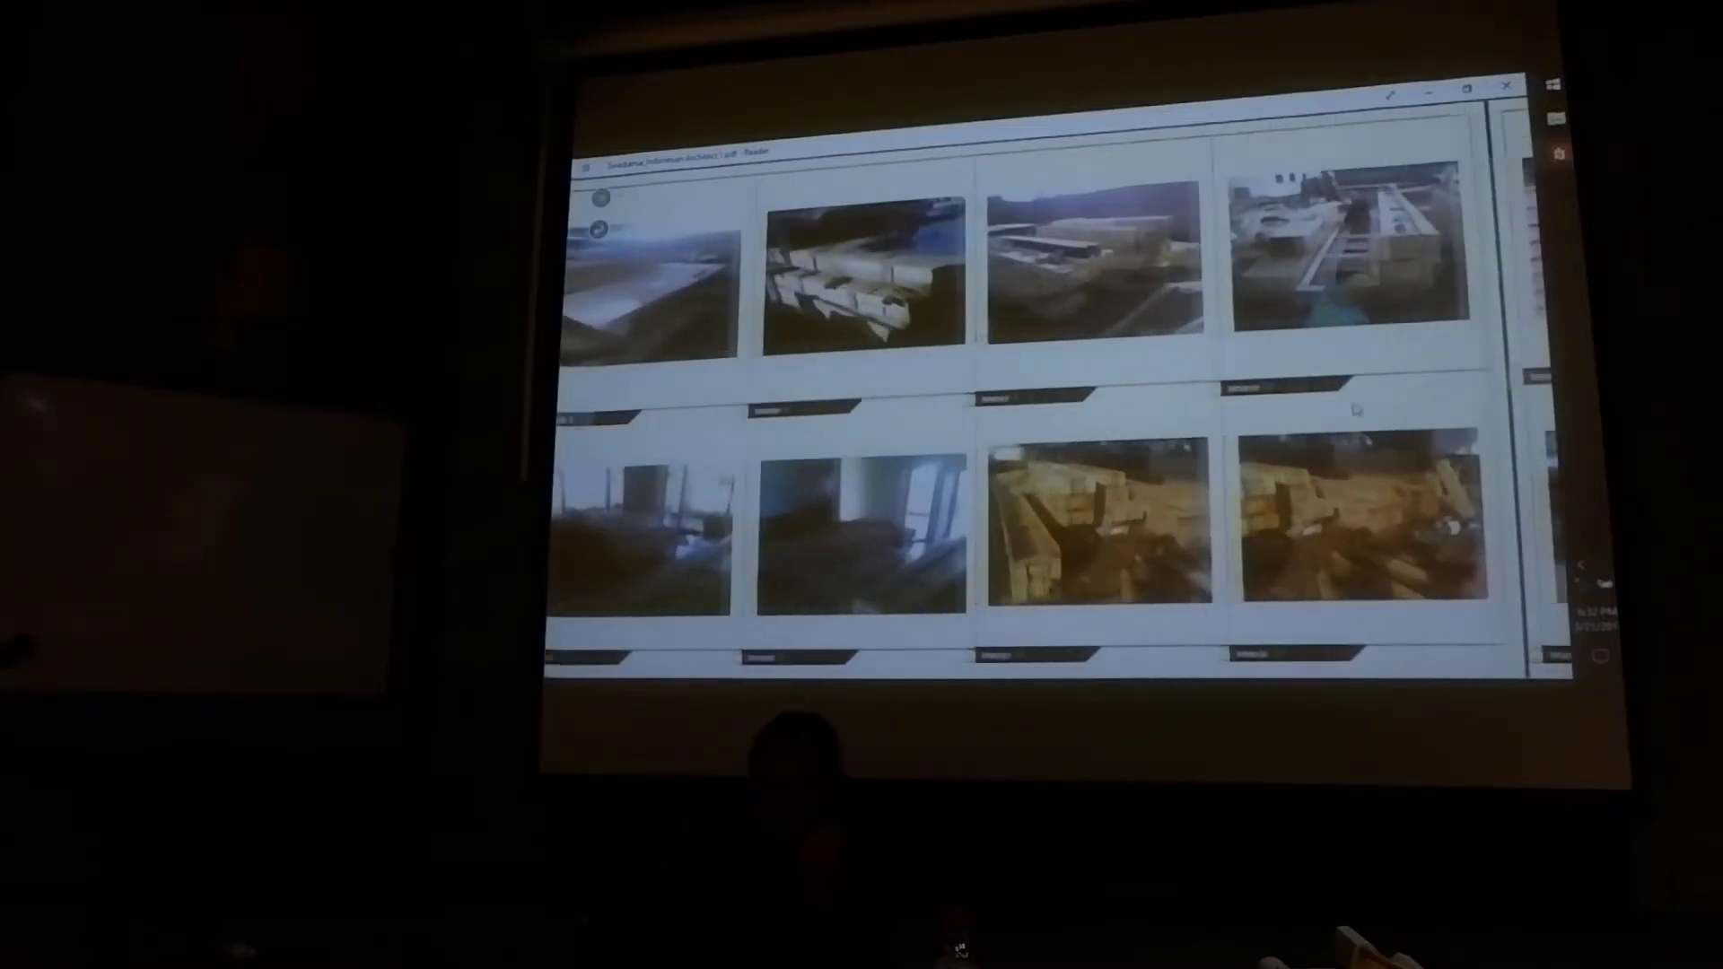
scroll(1359, 409, "up", 2)
scroll(1362, 409, "up", 2)
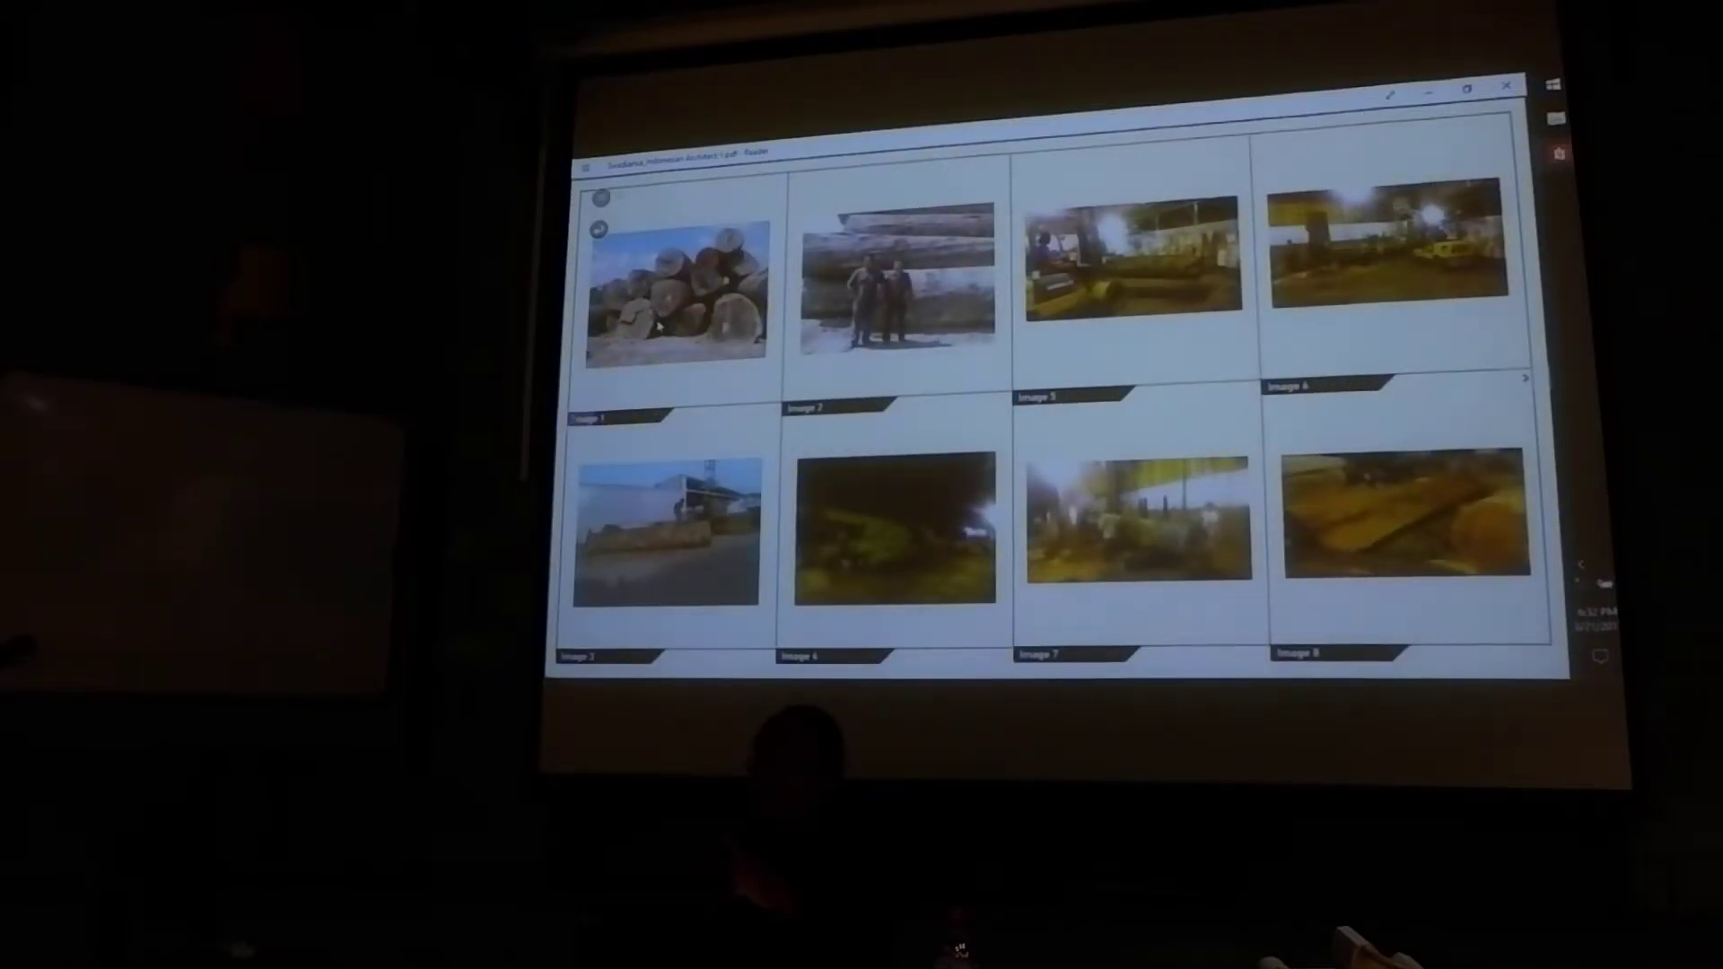
Step: Page past the furniture, pottery and stone-basin photos to the O.J.O. / 7 Heaven / 5 Elements / Blue Lagoon team chart
key("Right")
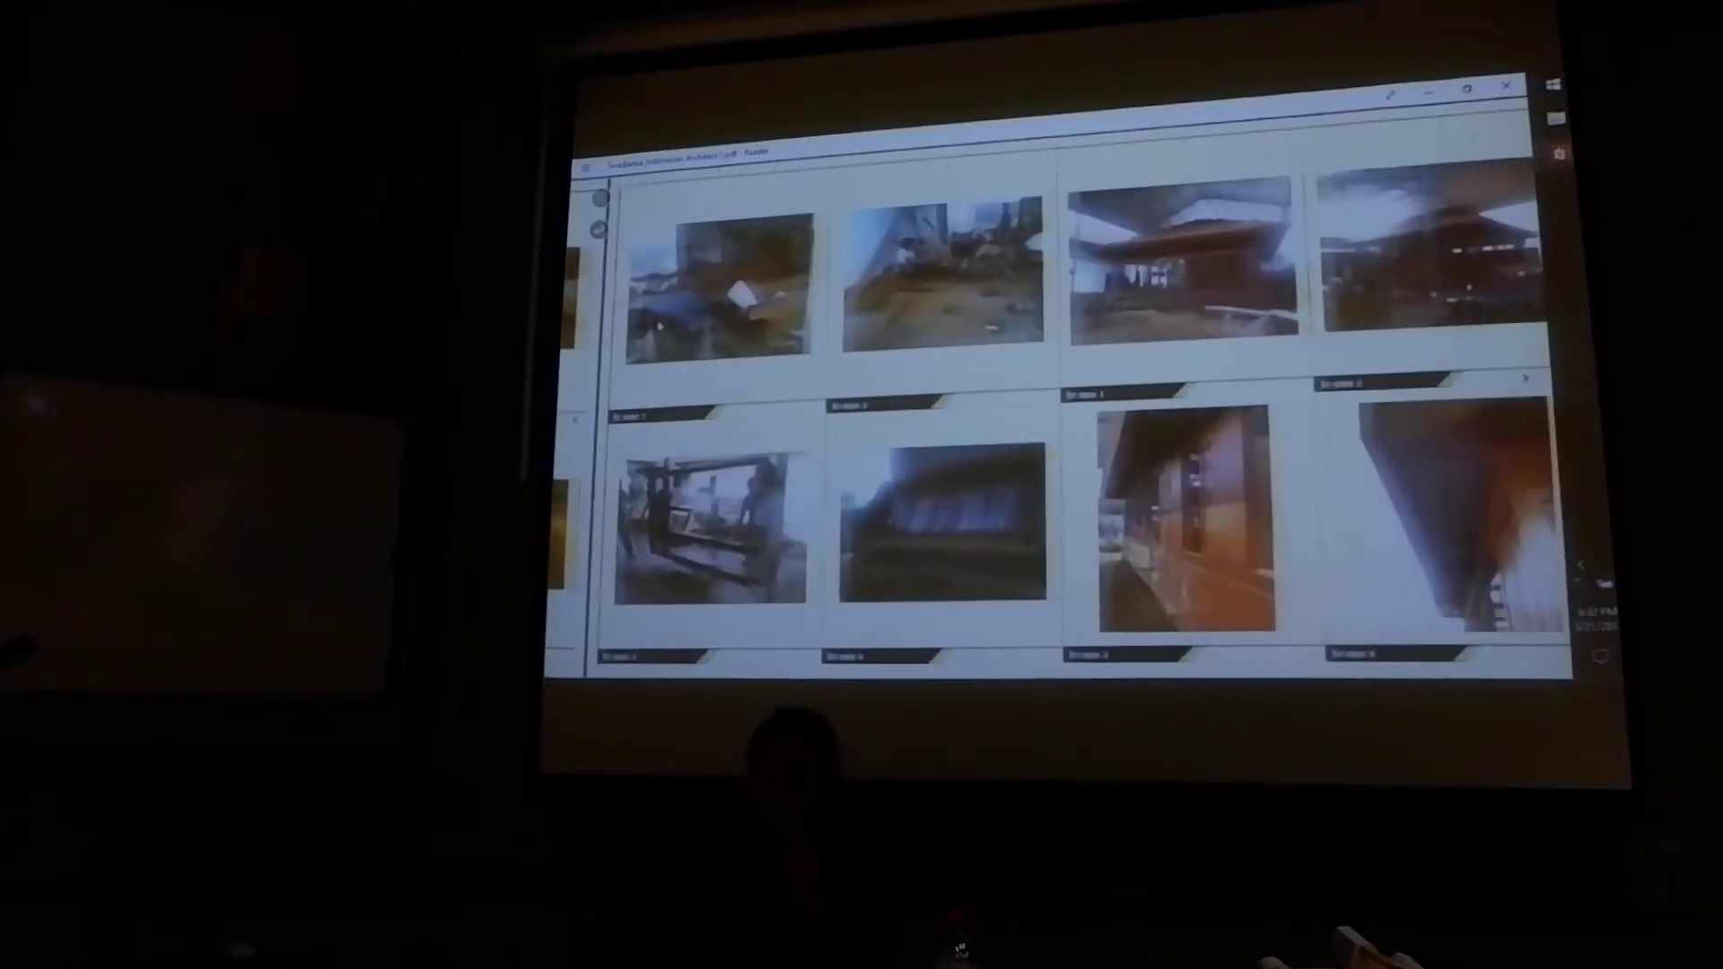
key("Right")
key("Right")
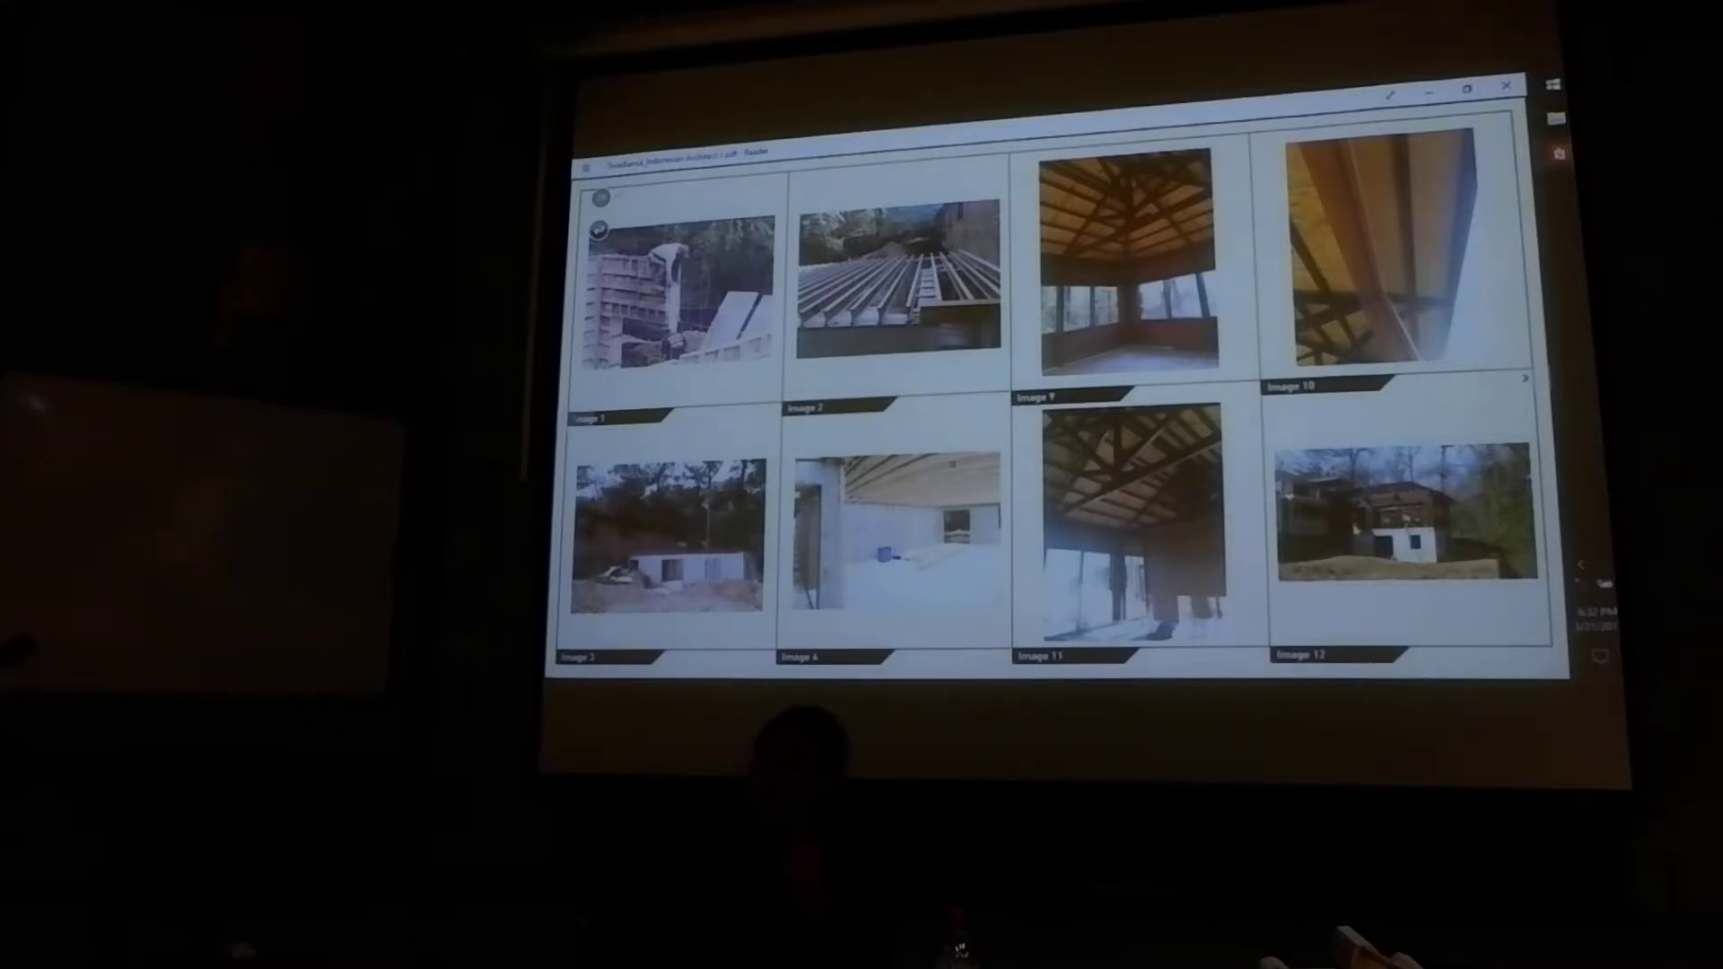
key("Right")
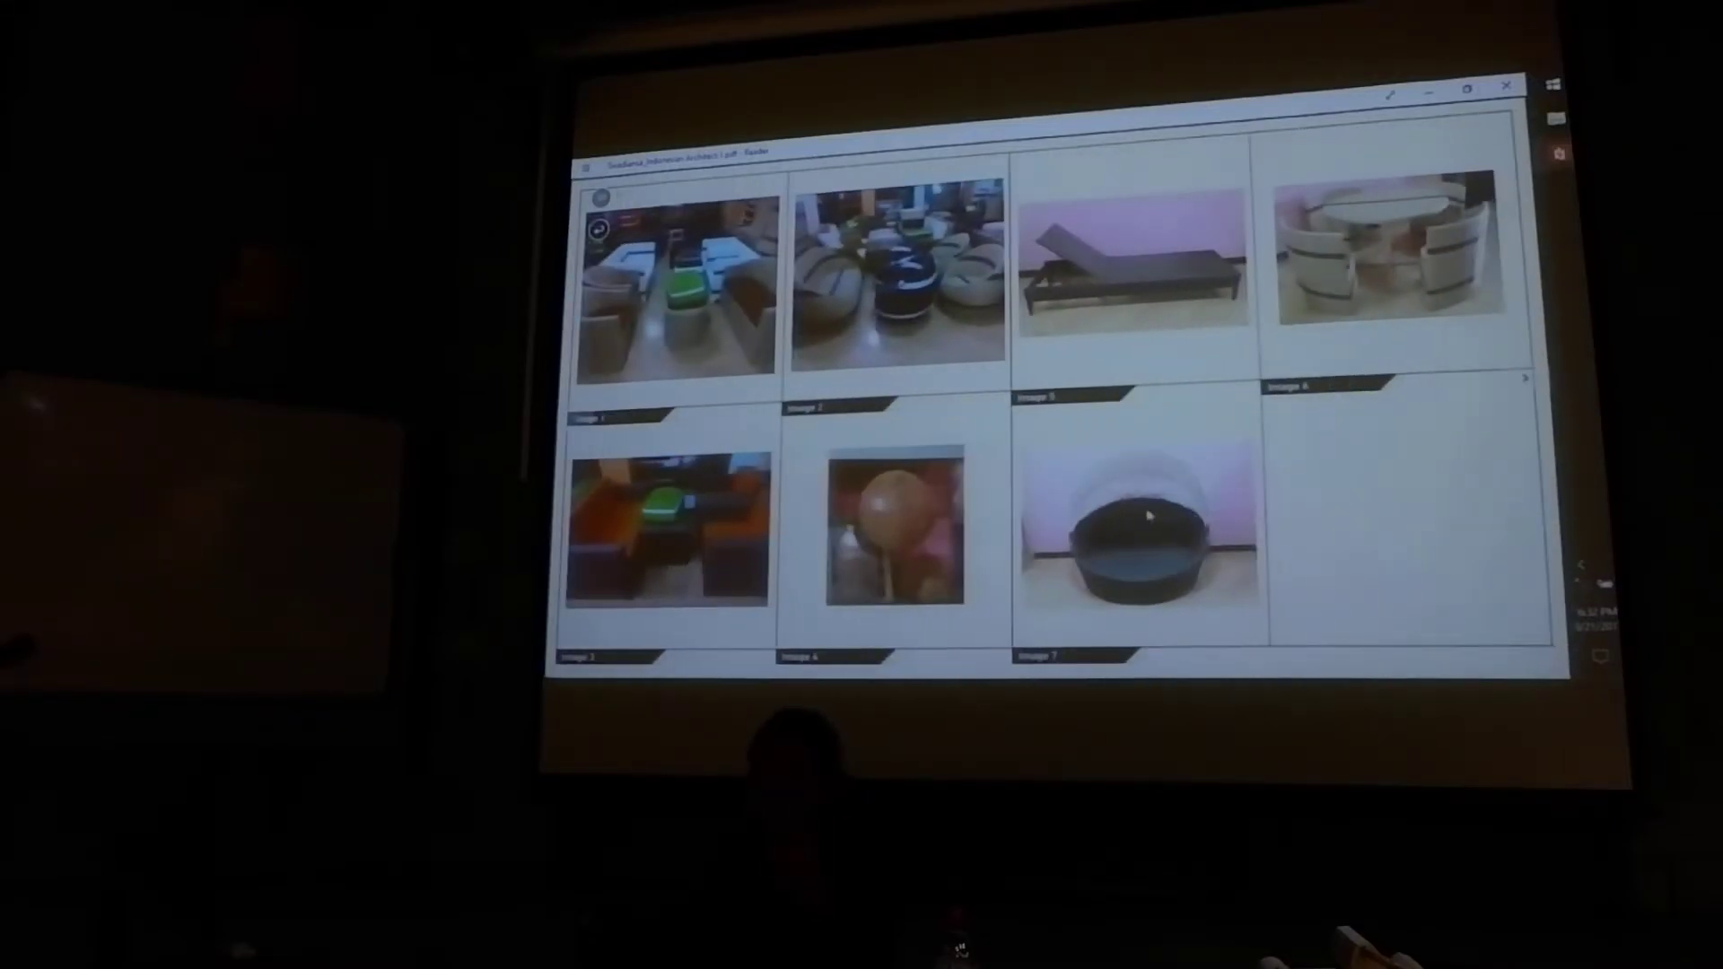
key("Left")
key("Right")
key("Right")
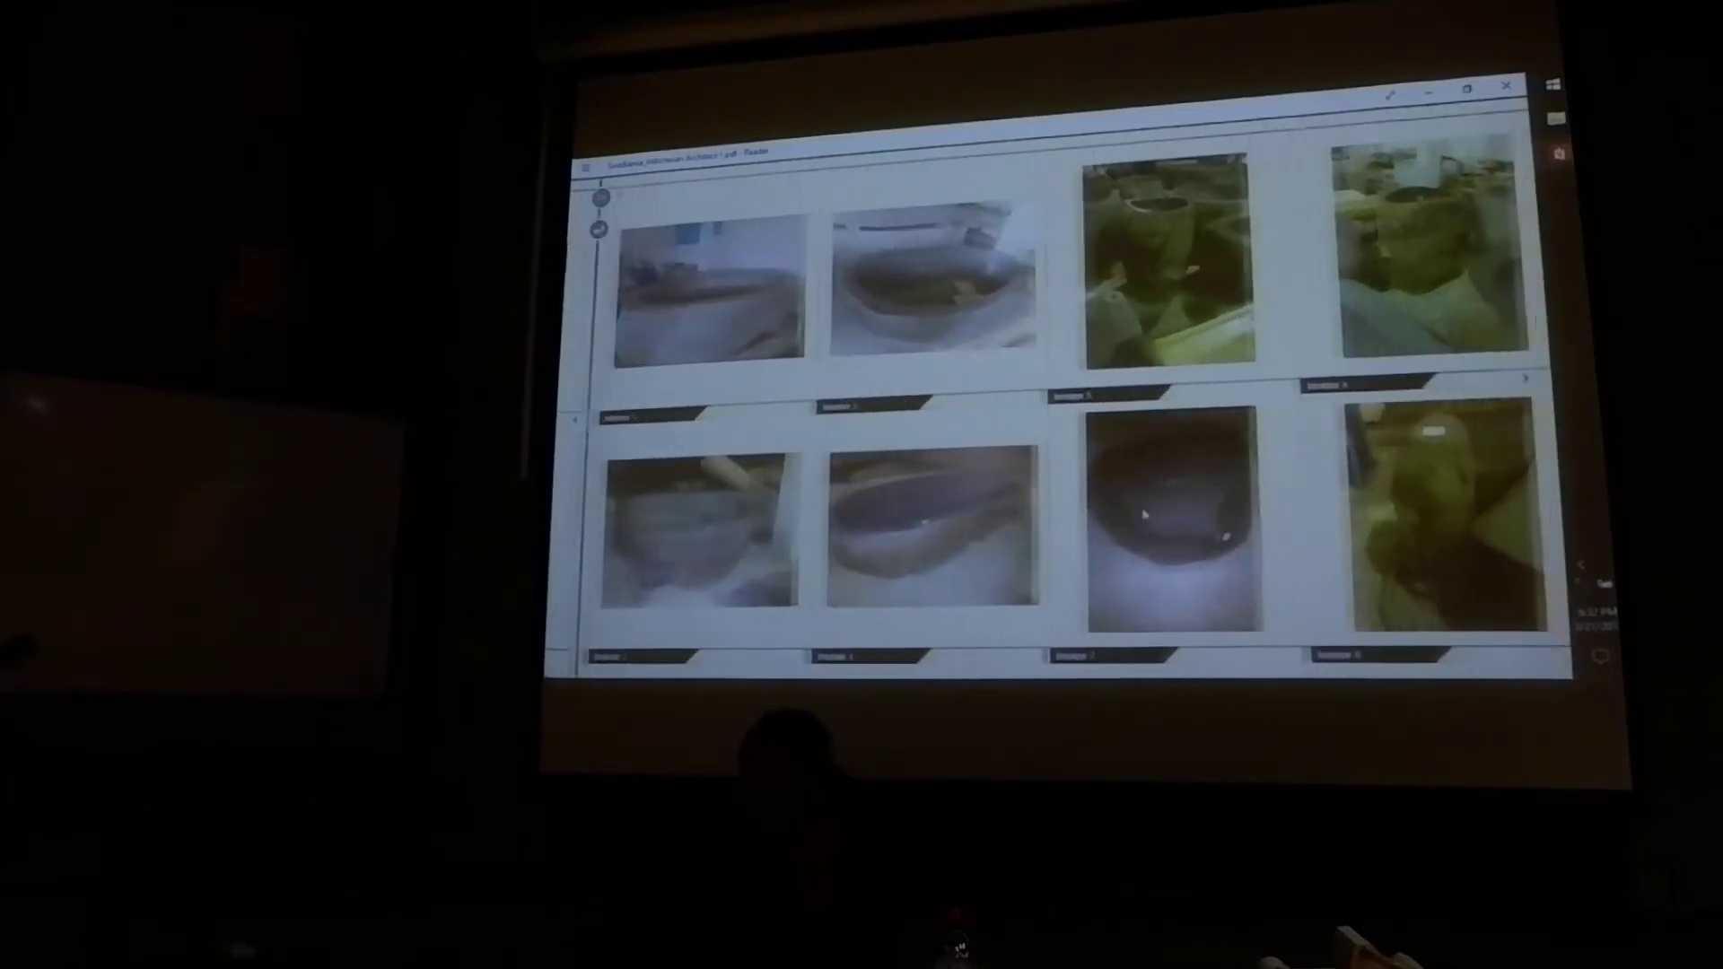
key("Left")
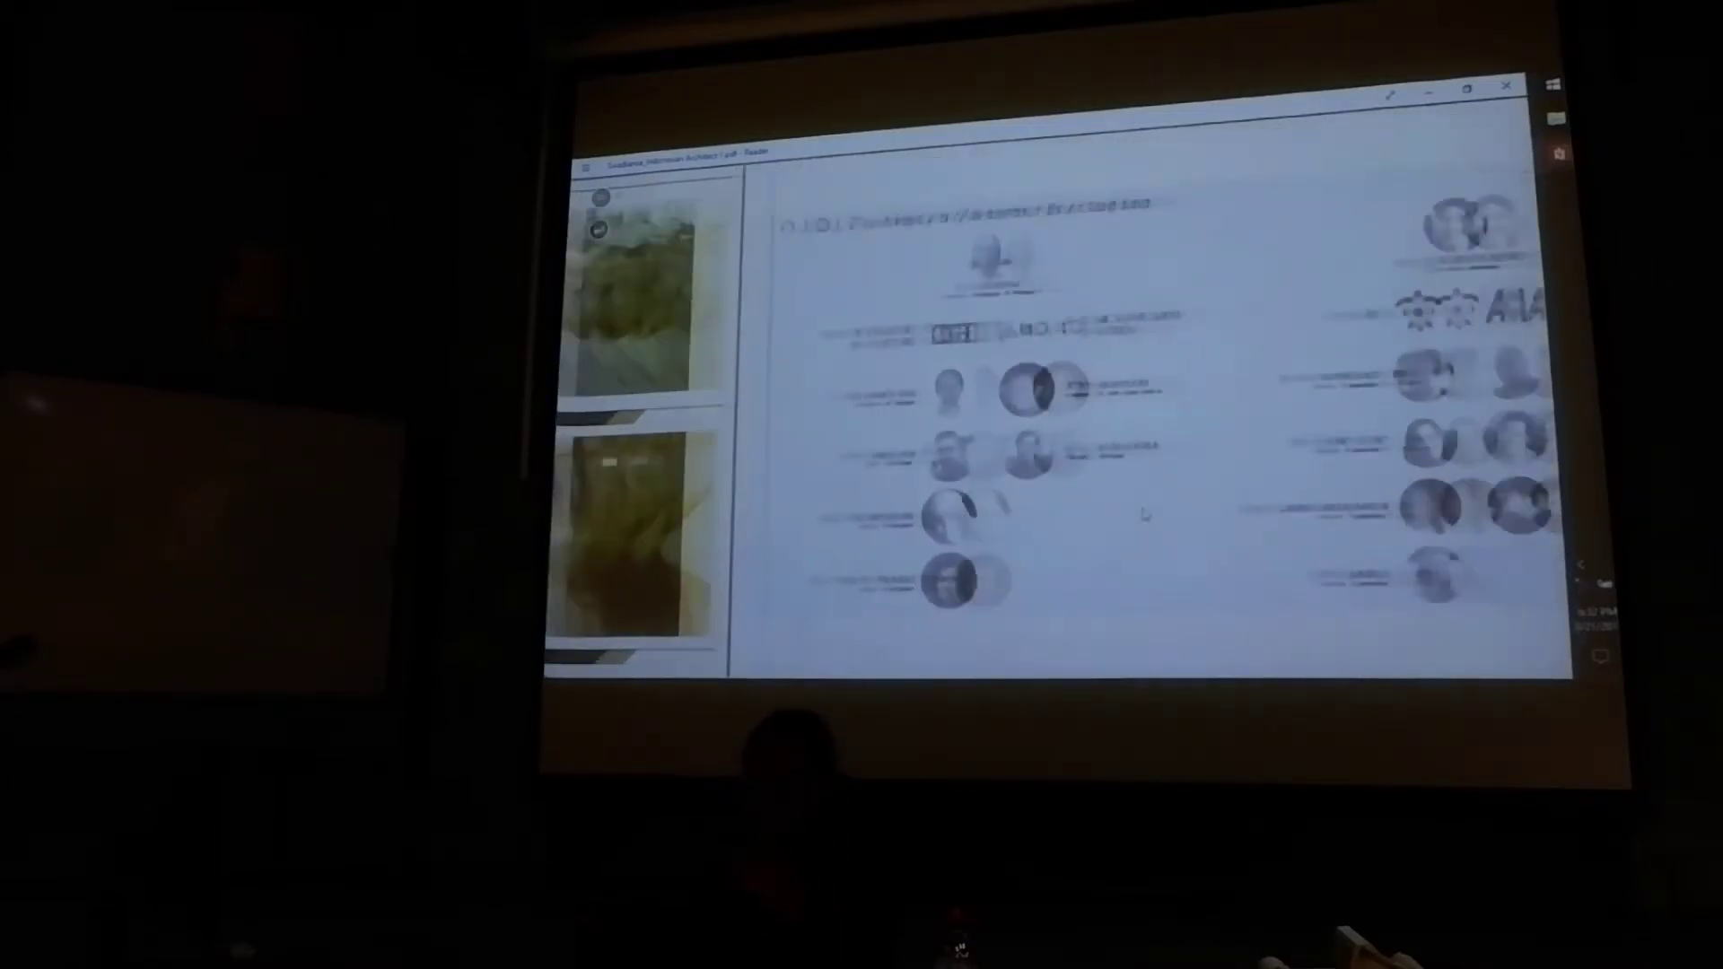
key("Right")
key("Right")
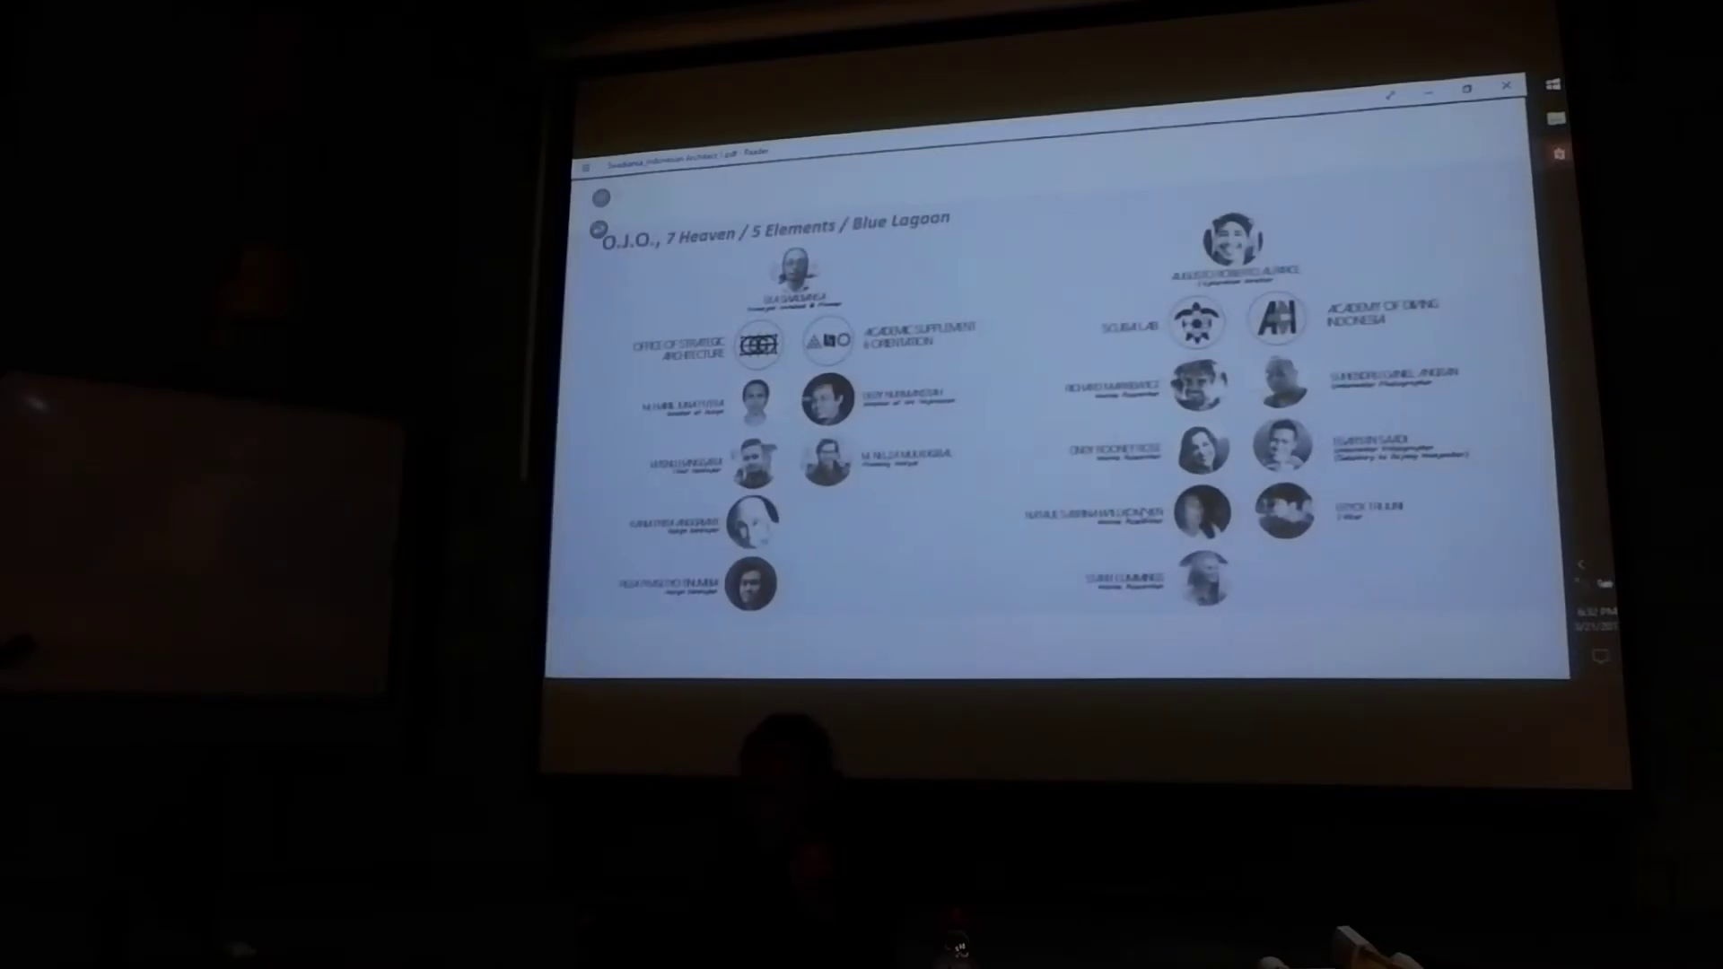
key("Right")
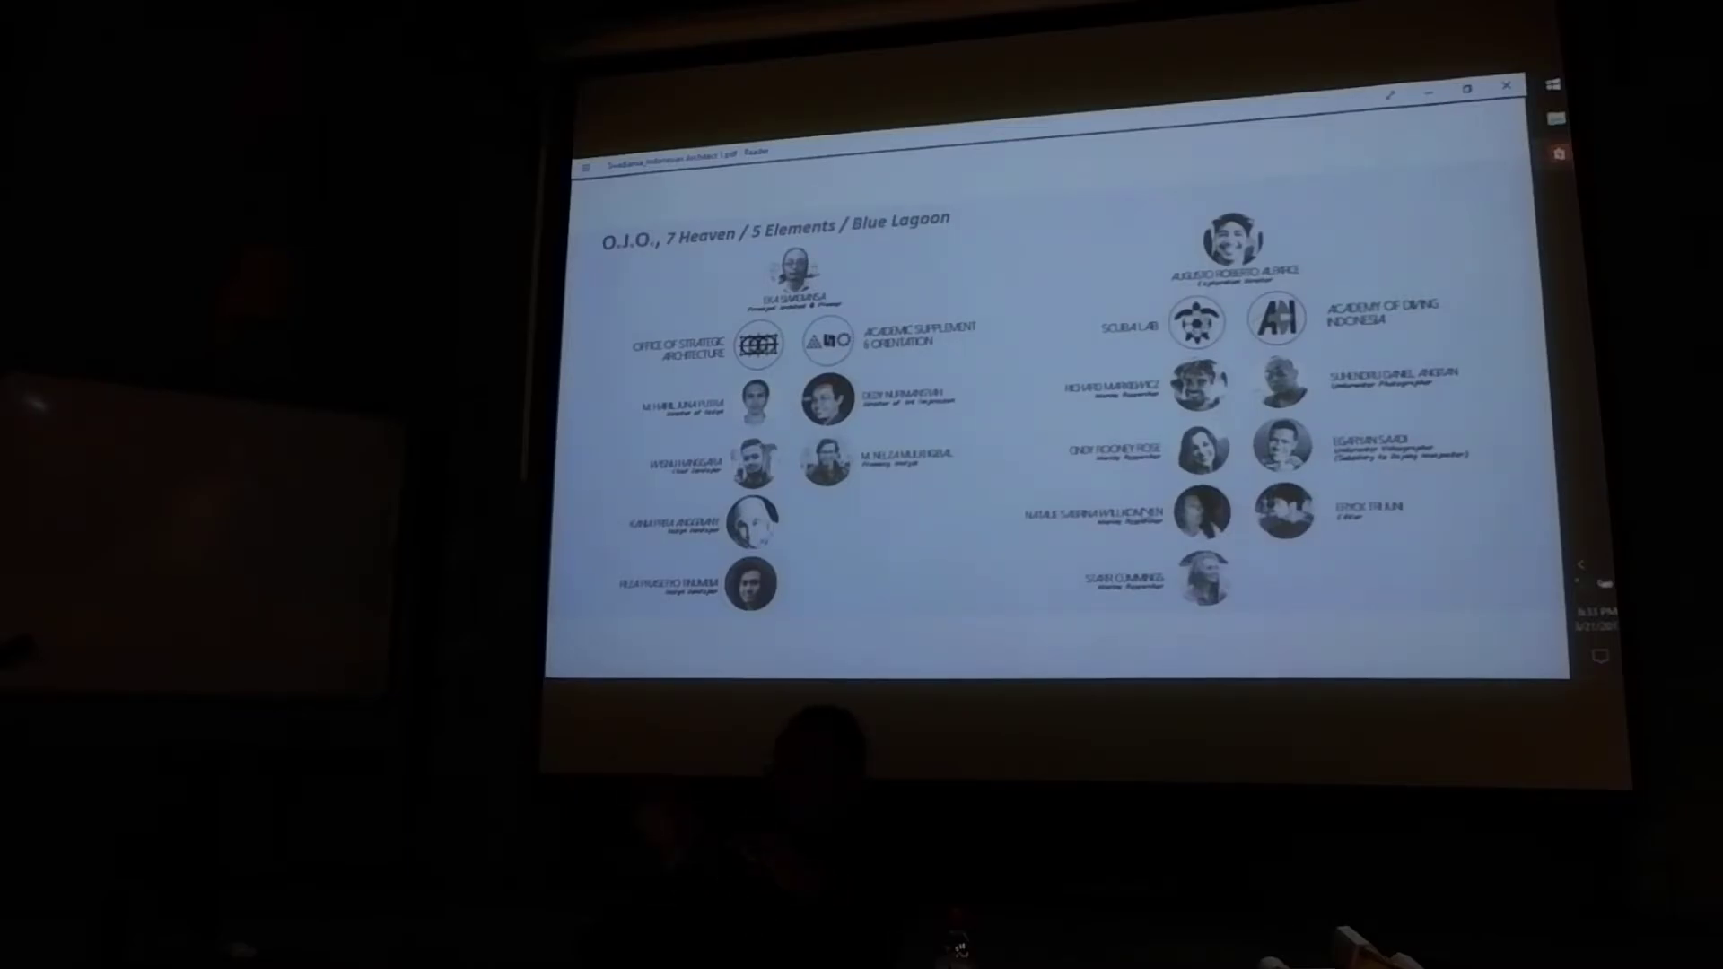
Step: Advance past the collaborator portrait, 7 Heaven masterplan, island plans and Five Elements masterplan to the Investment Plan
key("Right")
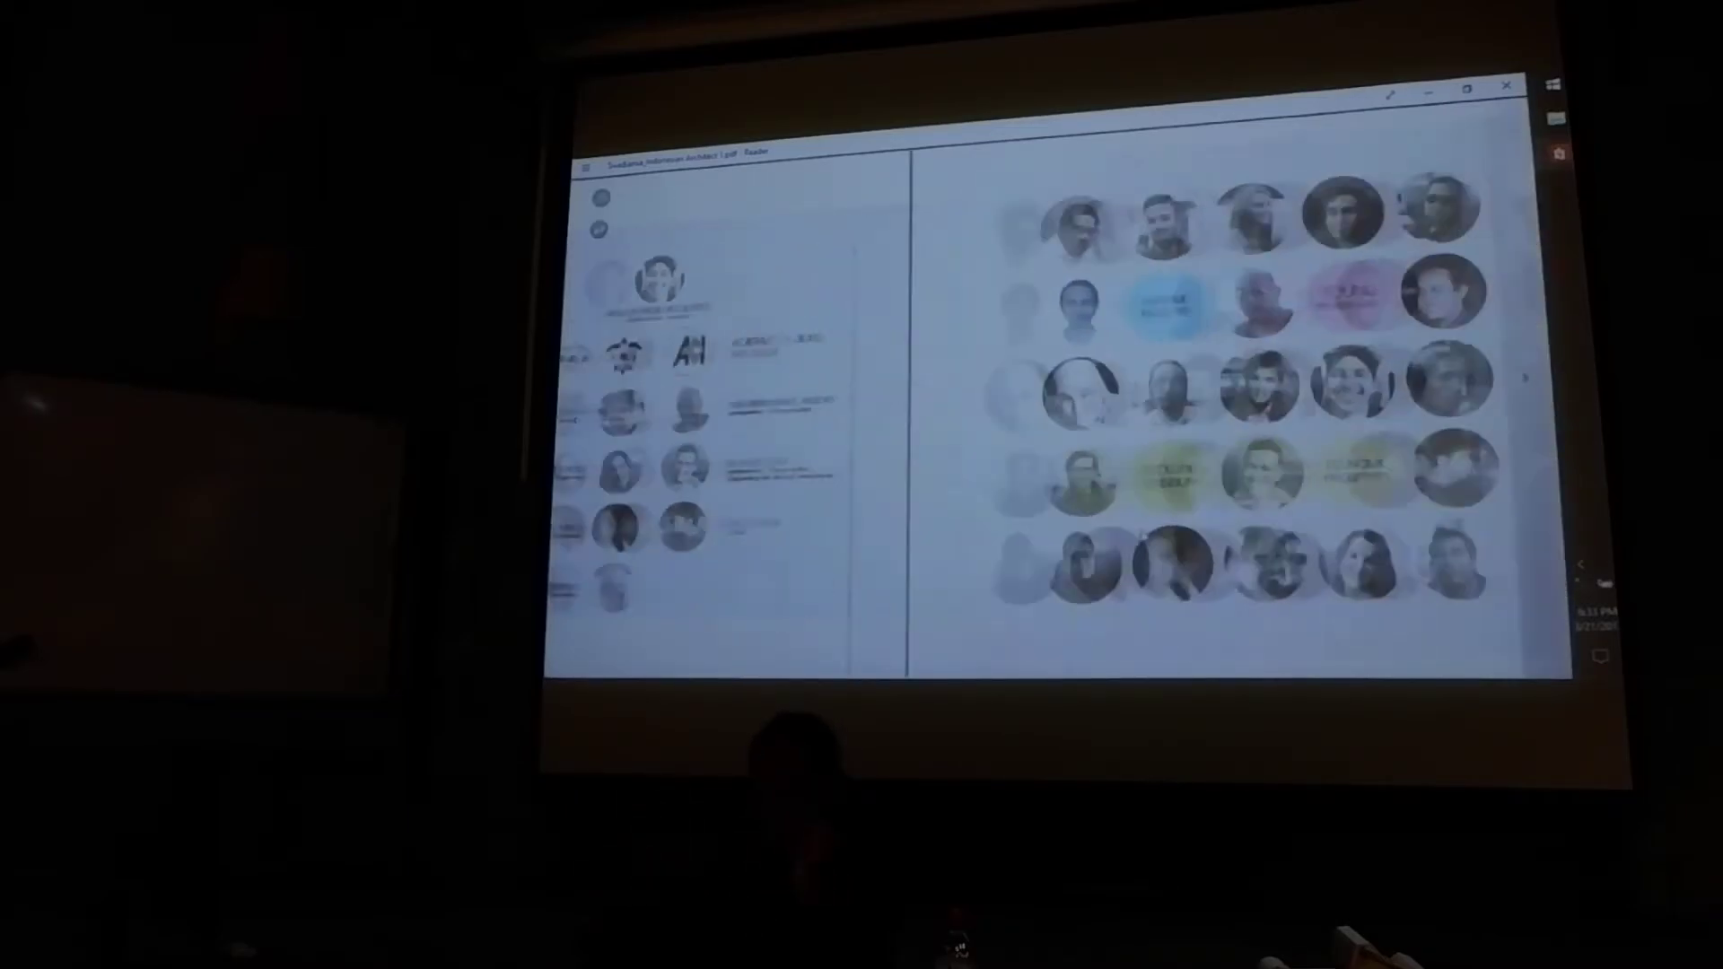
key("Right")
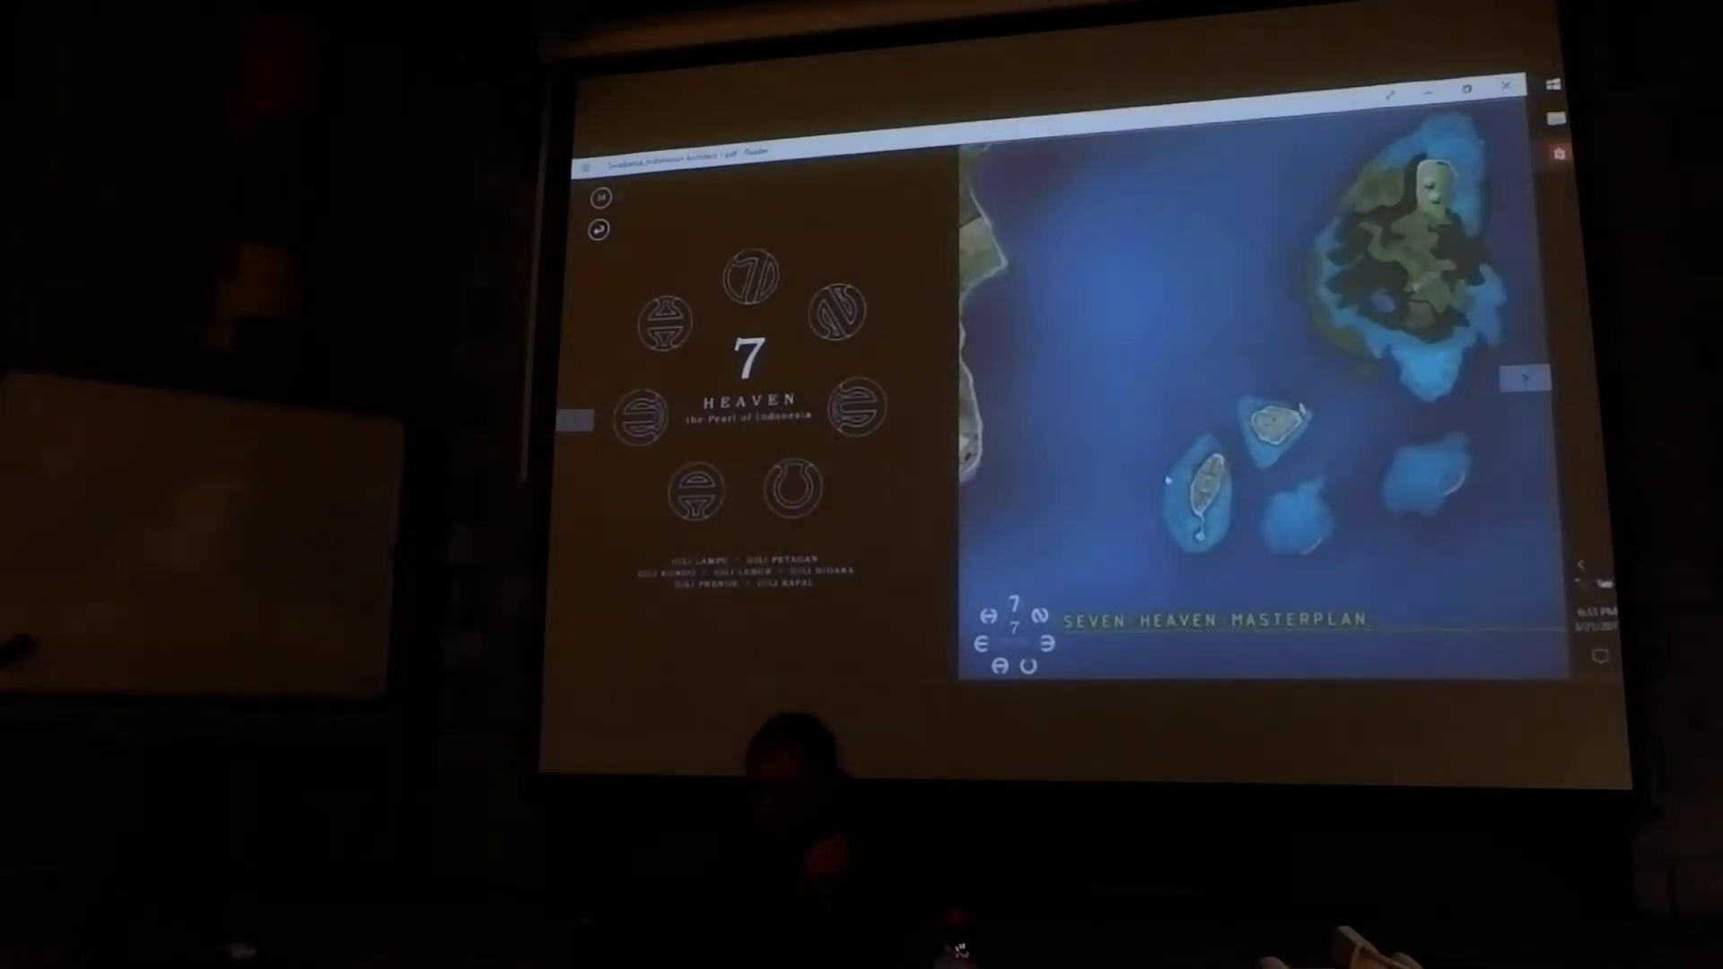
key("Right")
key("Right")
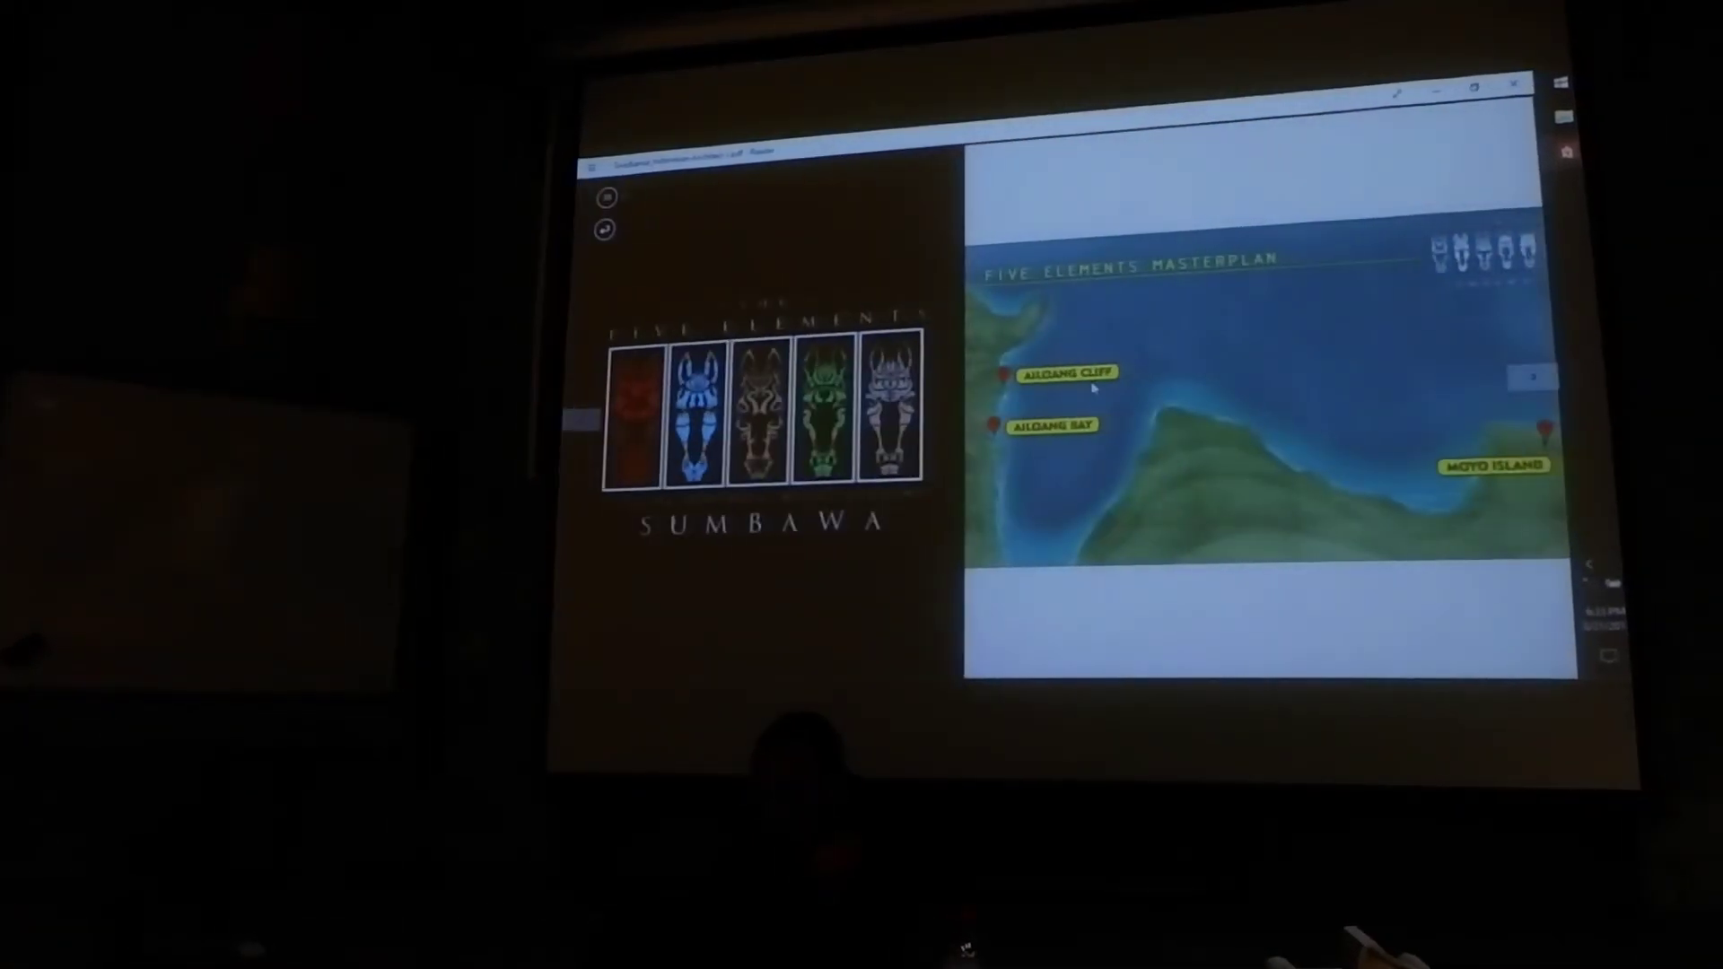
key("Right")
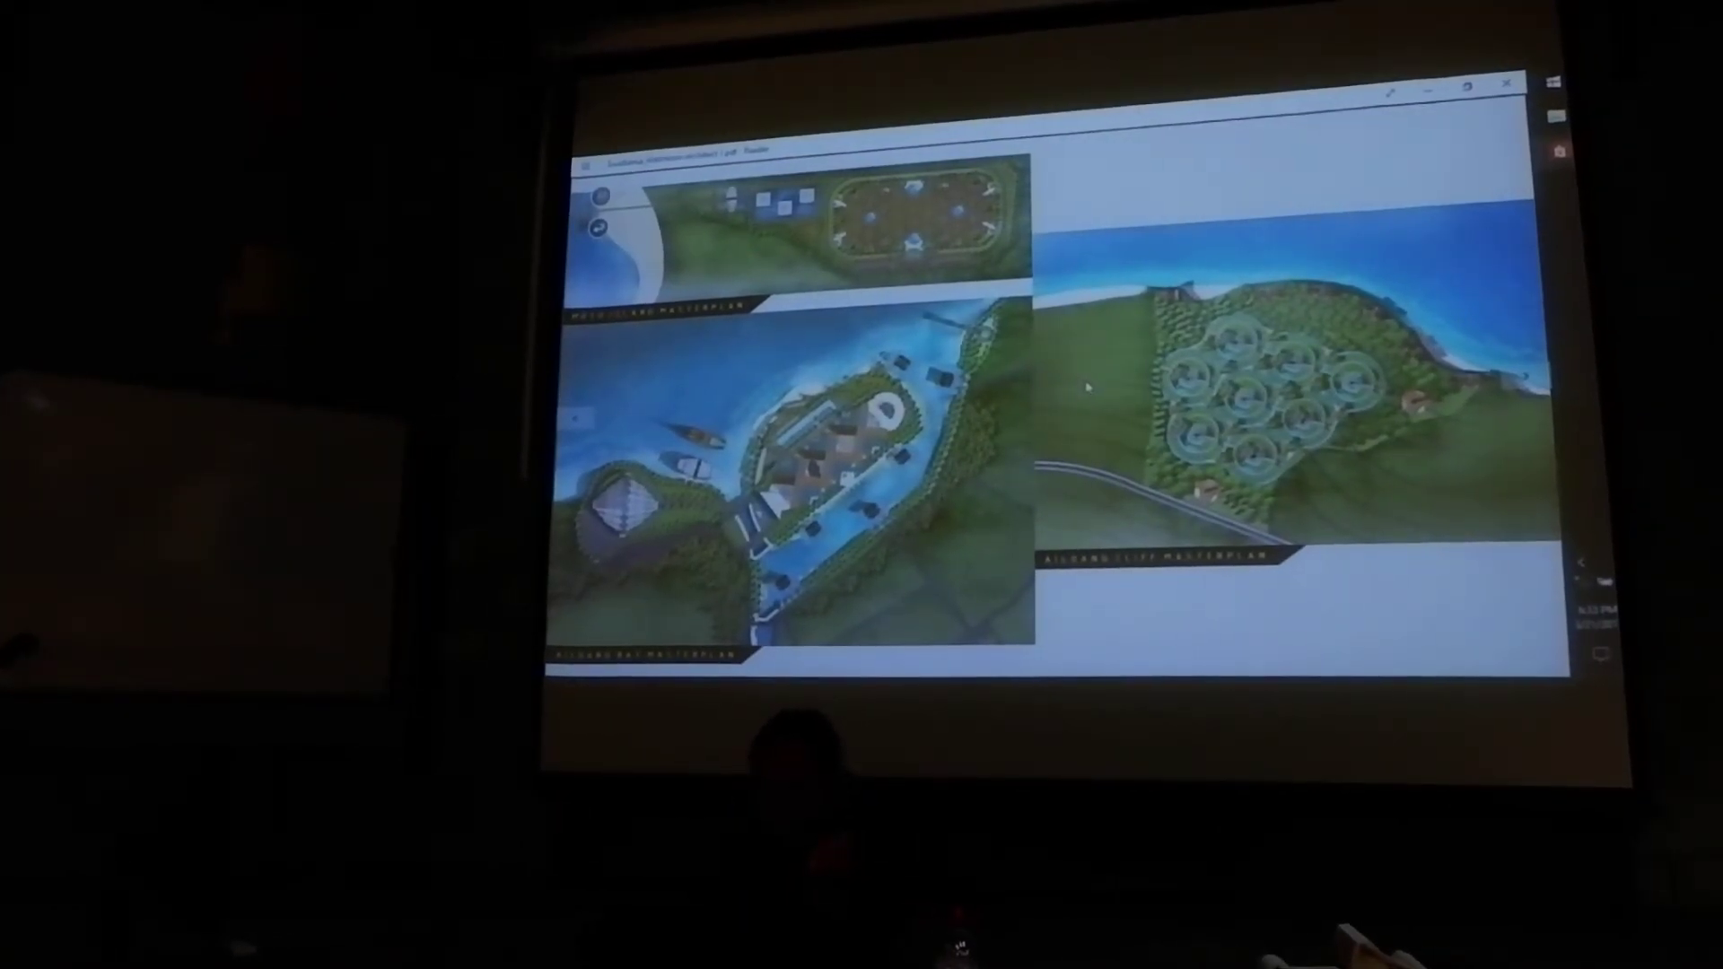
key("Right")
key("Right")
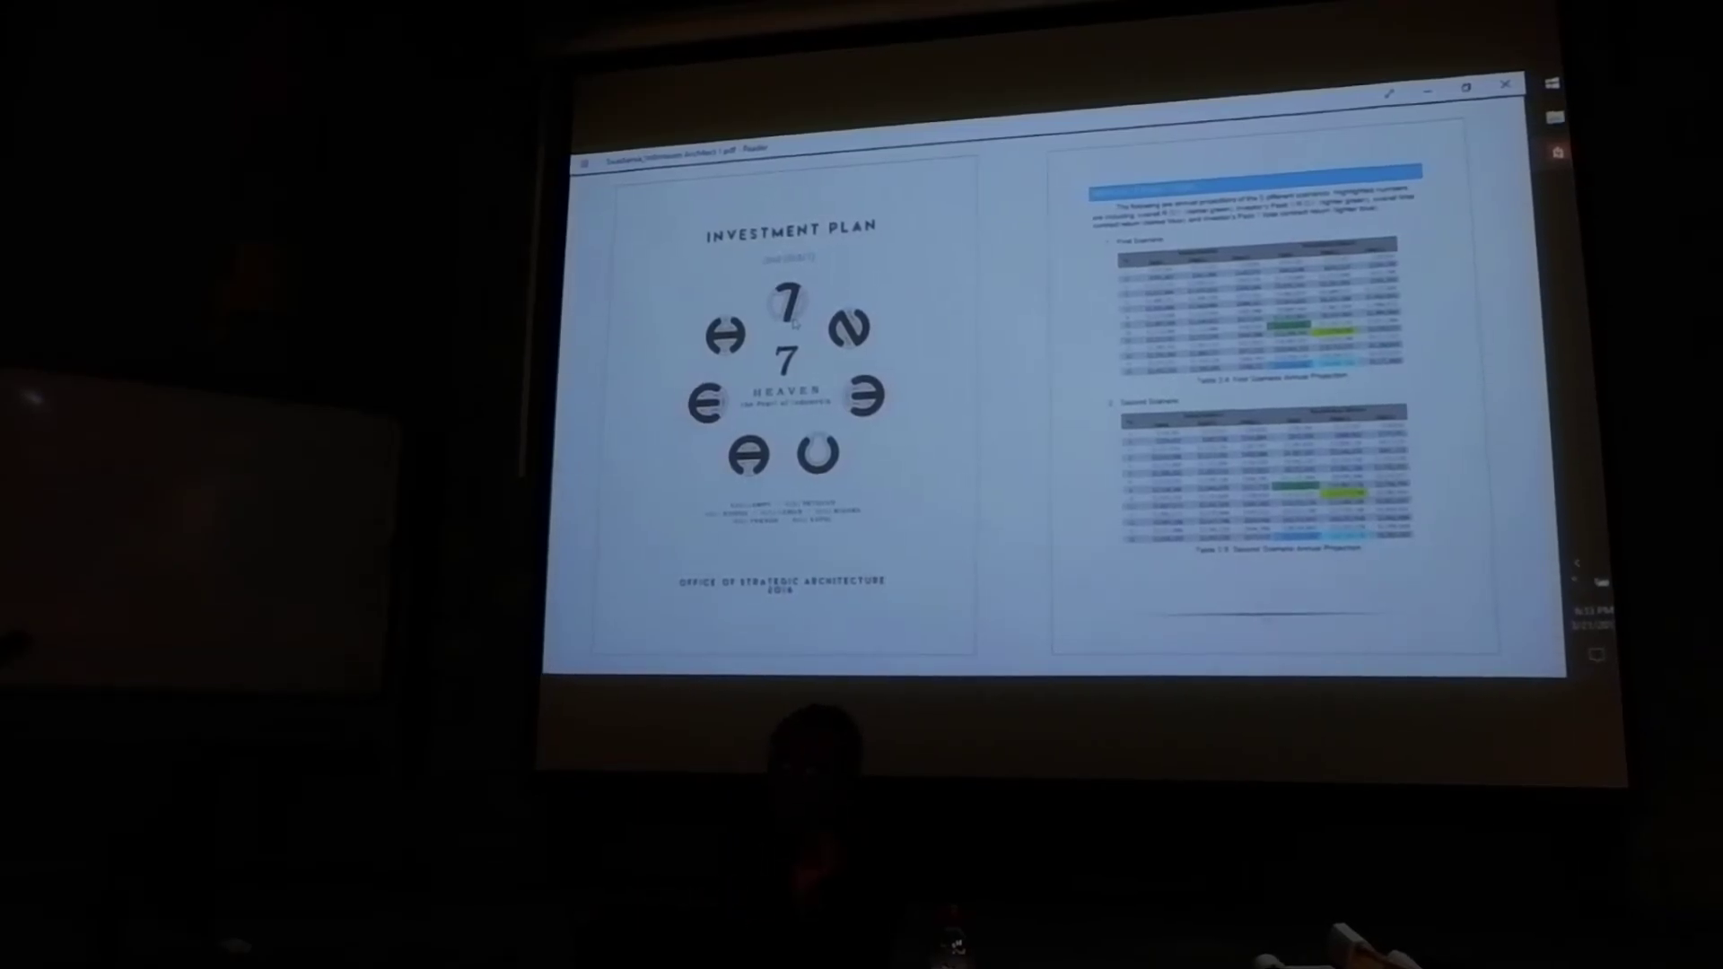
Step: Advance to the spread with the scenario bar-chart table and the Recapitulation projection curves
key("Right")
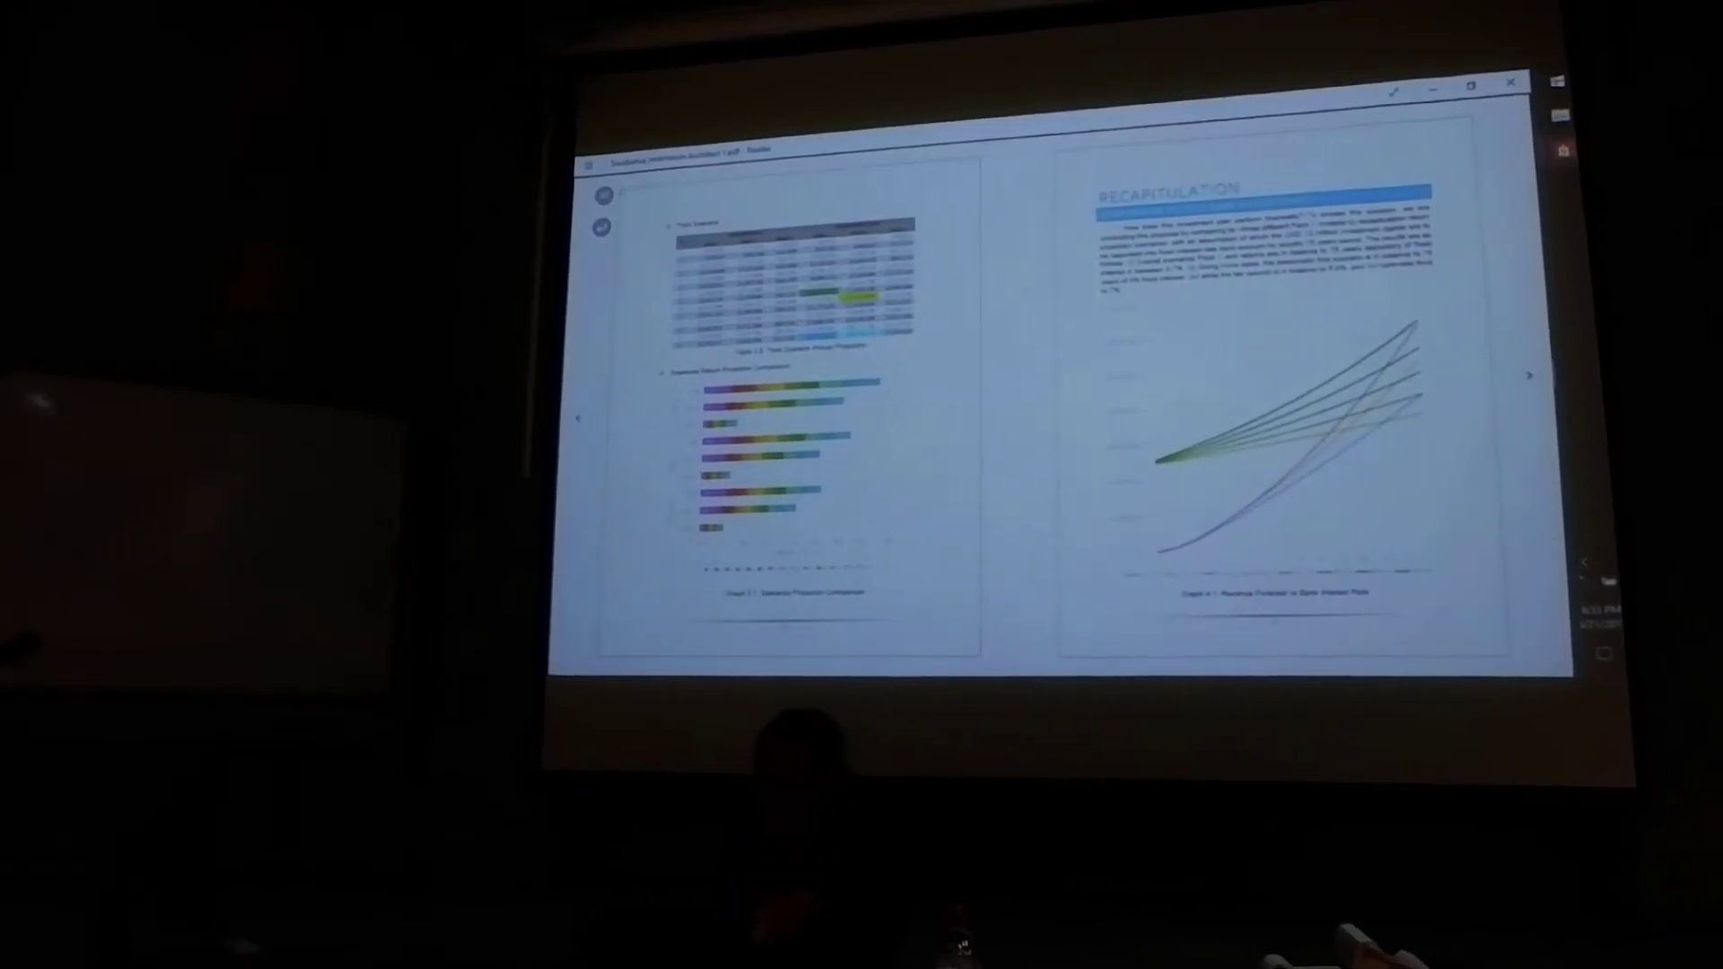